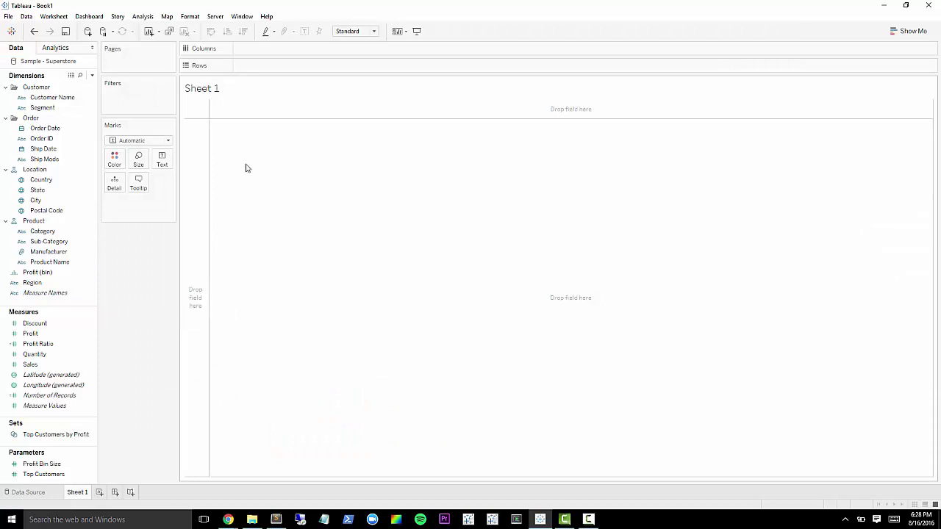
# - Plot State on Sheet 1 and switch the mark type to Filled Map
pyautogui.click(65, 191)
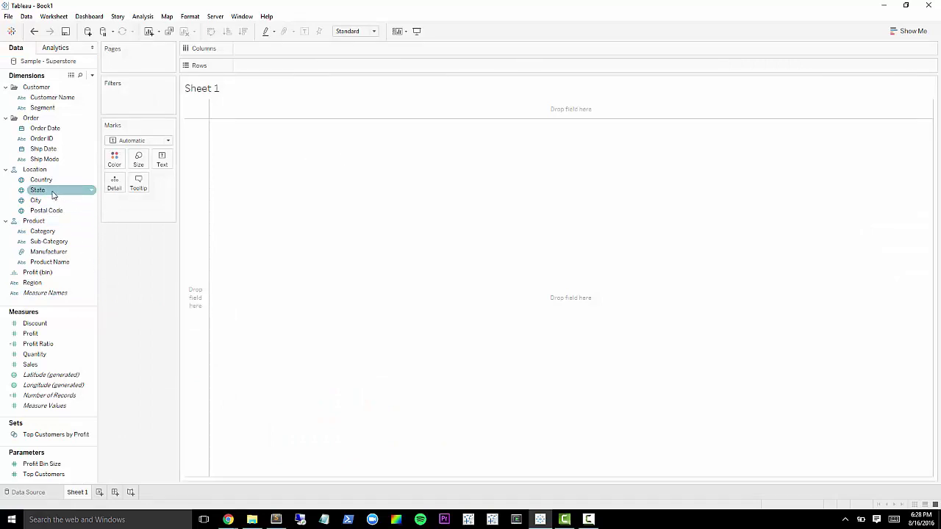
pyautogui.doubleClick(52, 194)
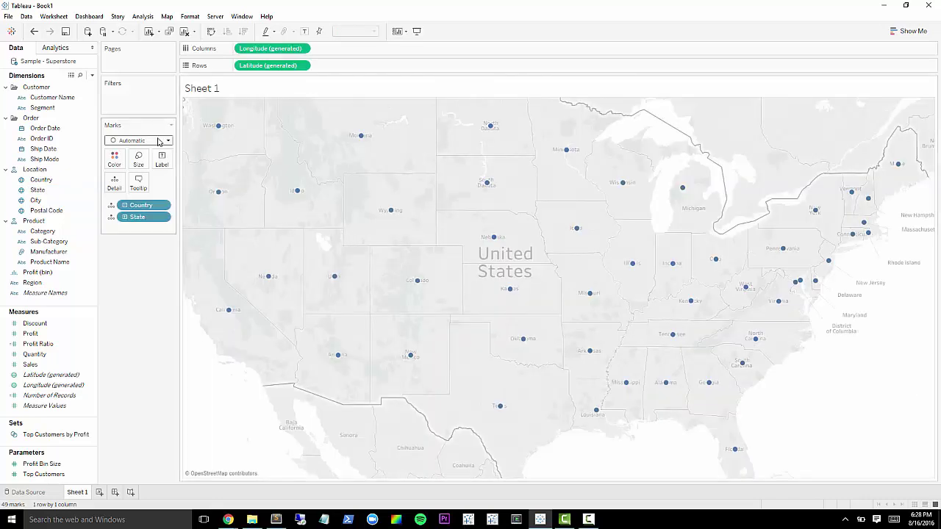
pyautogui.click(163, 140)
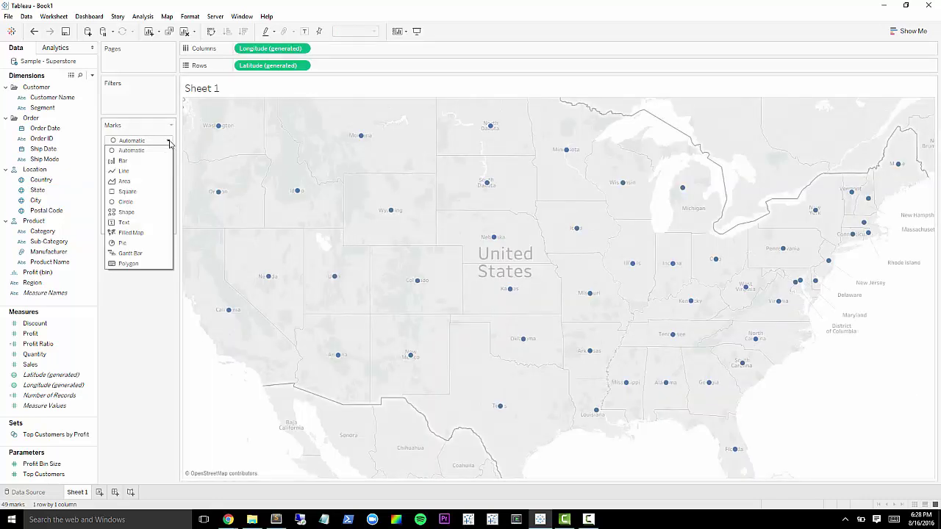
pyautogui.click(131, 233)
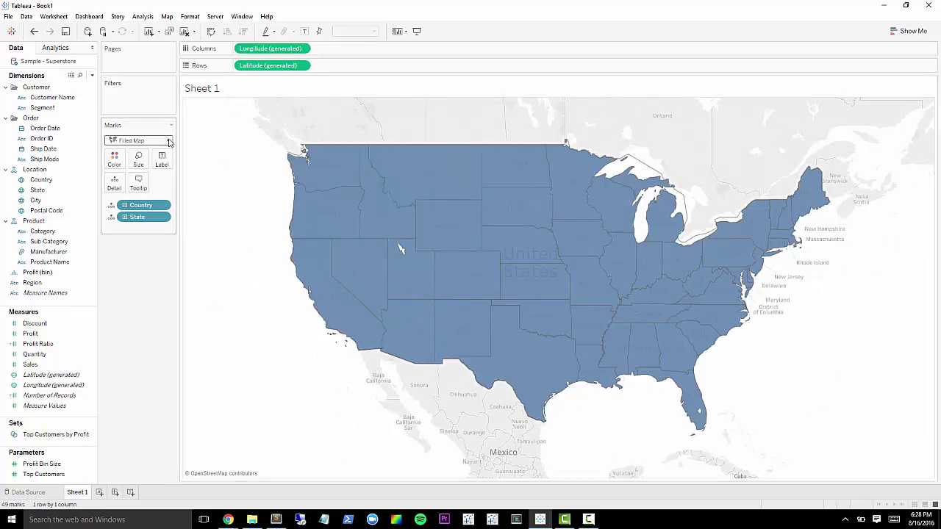
# - Colour the states by Region, spot-check New Mexico and Colorado, and label each state with SUM(Profit)
pyautogui.click(33, 284)
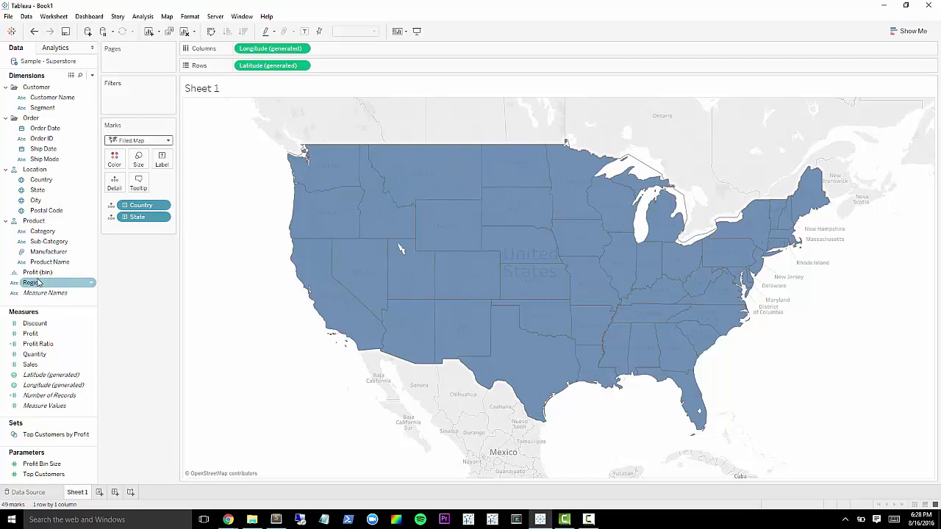
pyautogui.moveTo(33, 283); pyautogui.dragTo(115, 159)
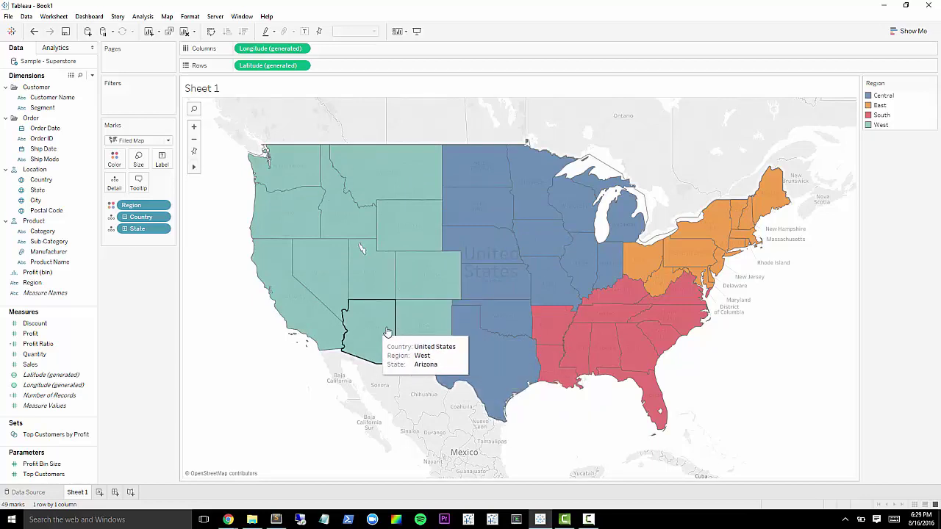
pyautogui.click(427, 332)
pyautogui.click(429, 330)
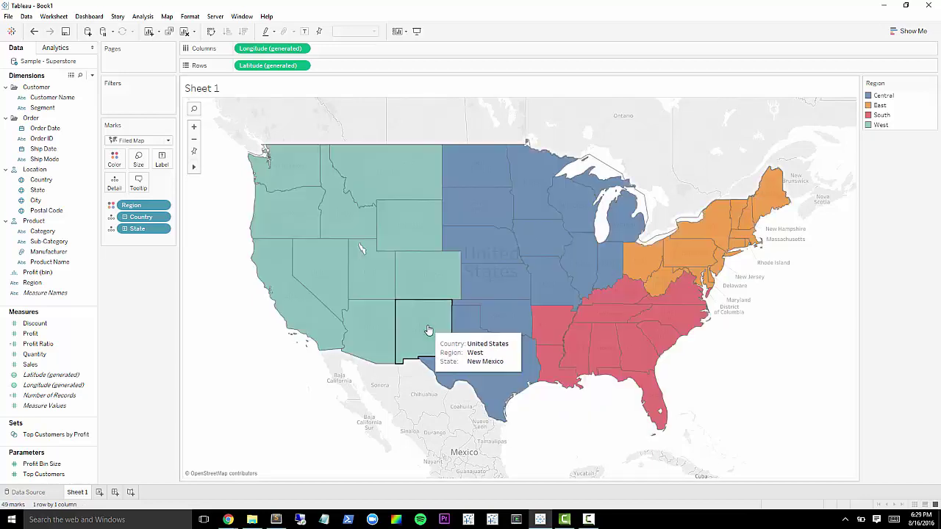
pyautogui.click(416, 281)
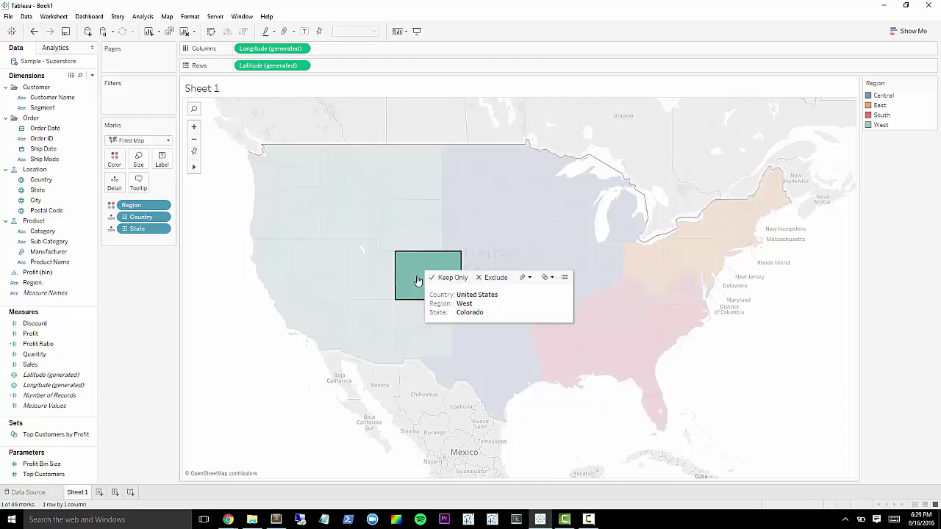
pyautogui.click(418, 281)
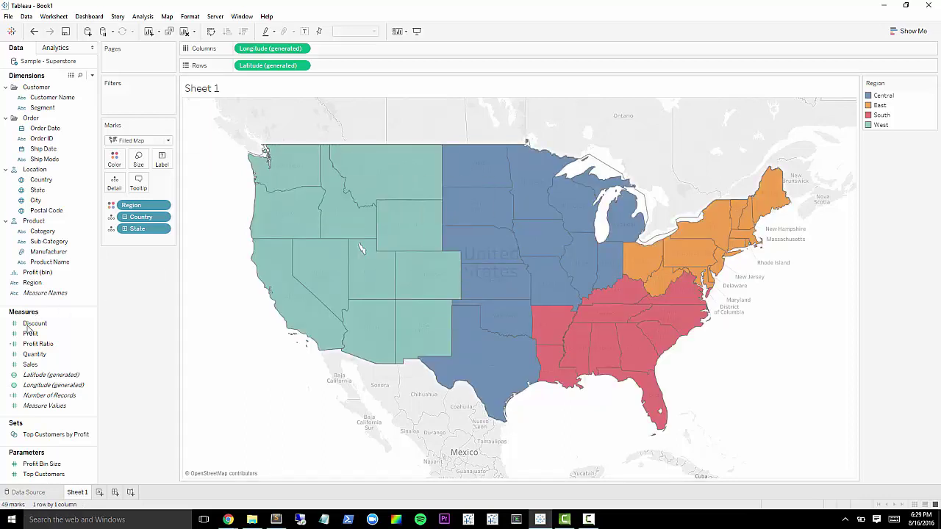
pyautogui.moveTo(29, 334); pyautogui.dragTo(162, 159)
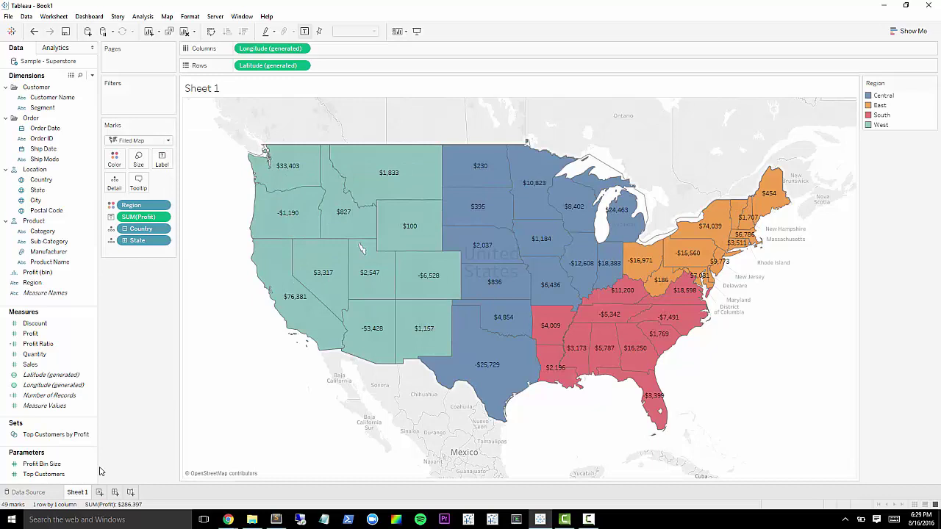
# - On a new Sheet 2, list Region as rows and plot SUM(Sales) as bars
pyautogui.click(99, 493)
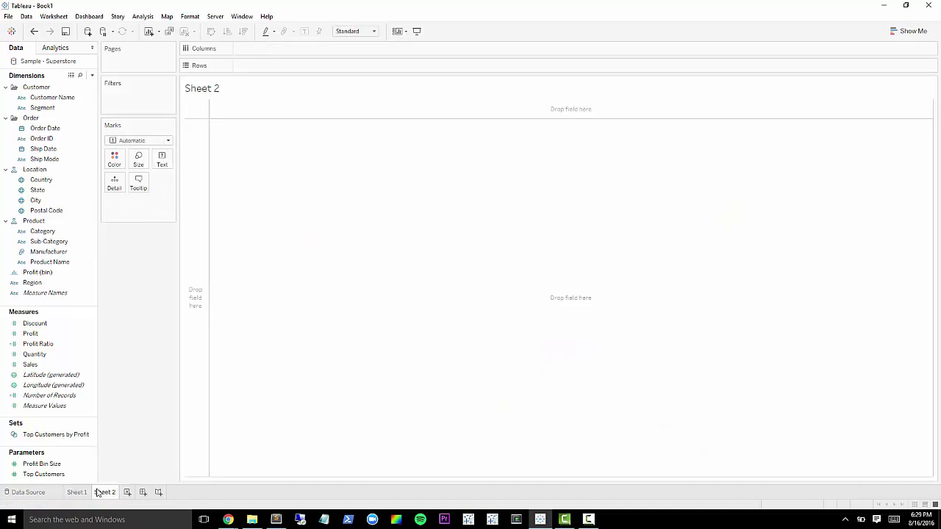
pyautogui.click(40, 283)
pyautogui.doubleClick(39, 284)
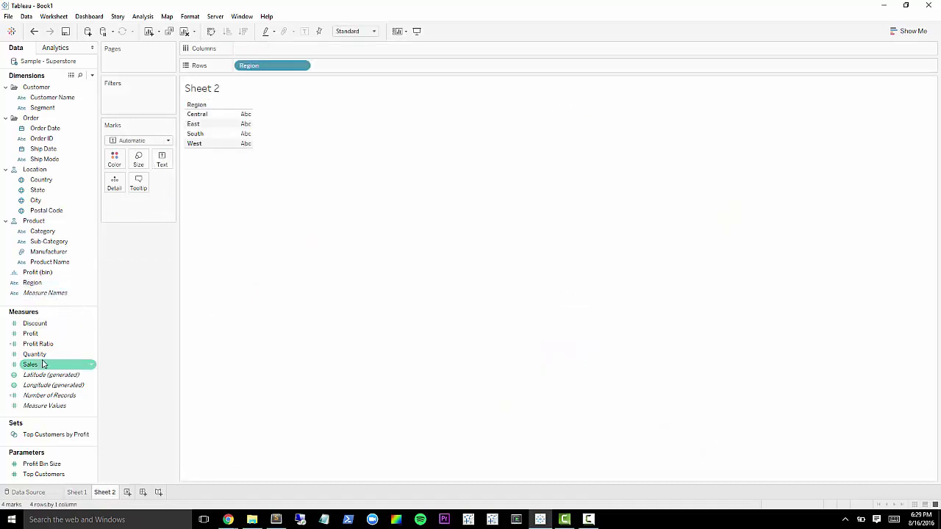
pyautogui.moveTo(30, 365); pyautogui.dragTo(280, 51)
pyautogui.moveTo(31, 334); pyautogui.dragTo(140, 152)
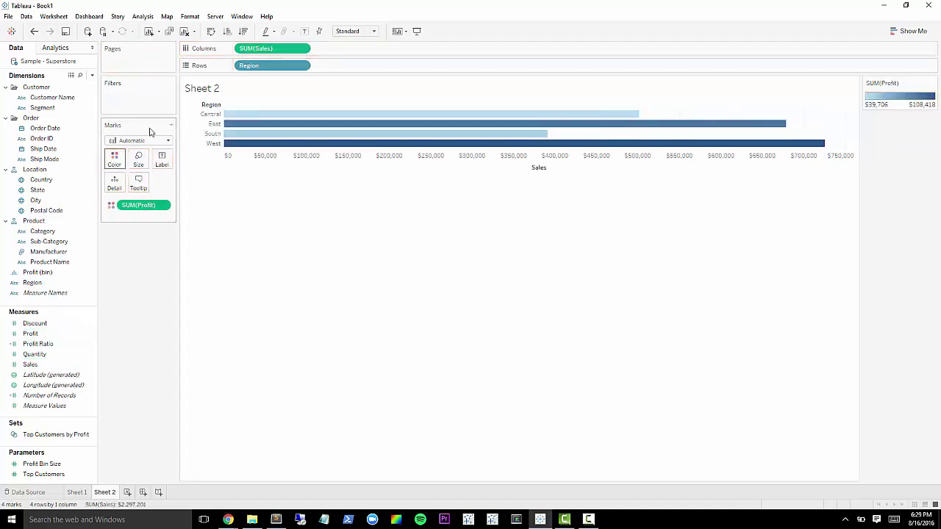
# - Sort the bars largest first, then build an Automatic-size Dashboard 1 holding Sheet 1 and Sheet 2
pyautogui.click(243, 31)
pyautogui.click(143, 491)
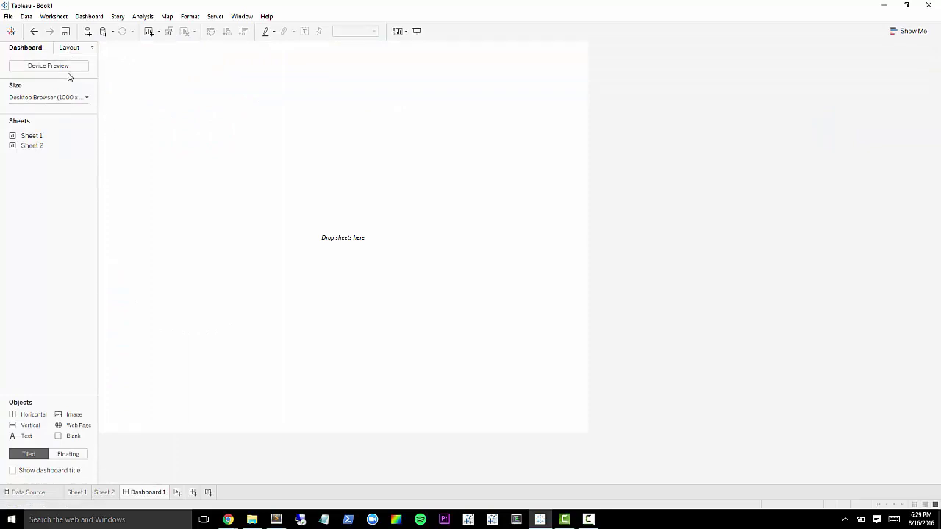
pyautogui.click(84, 96)
pyautogui.click(69, 114)
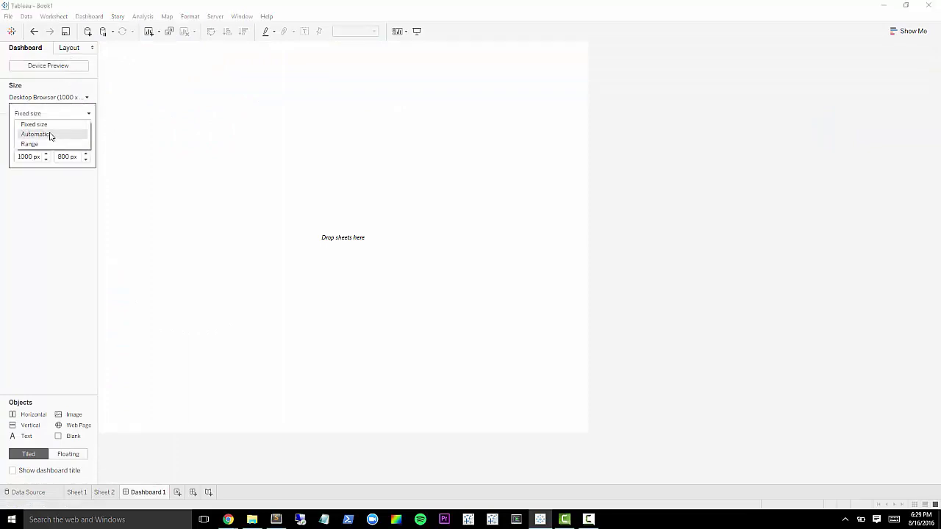
pyautogui.click(51, 135)
pyautogui.click(32, 266)
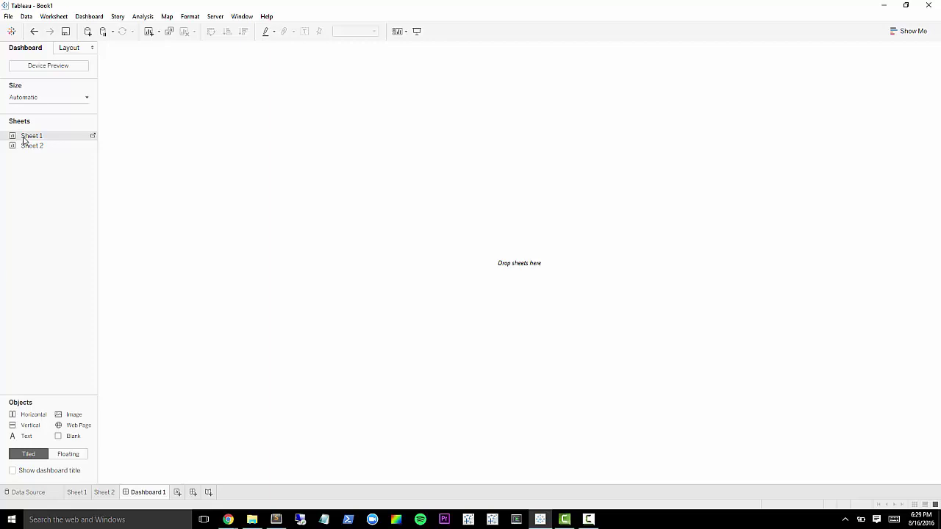
pyautogui.doubleClick(28, 136)
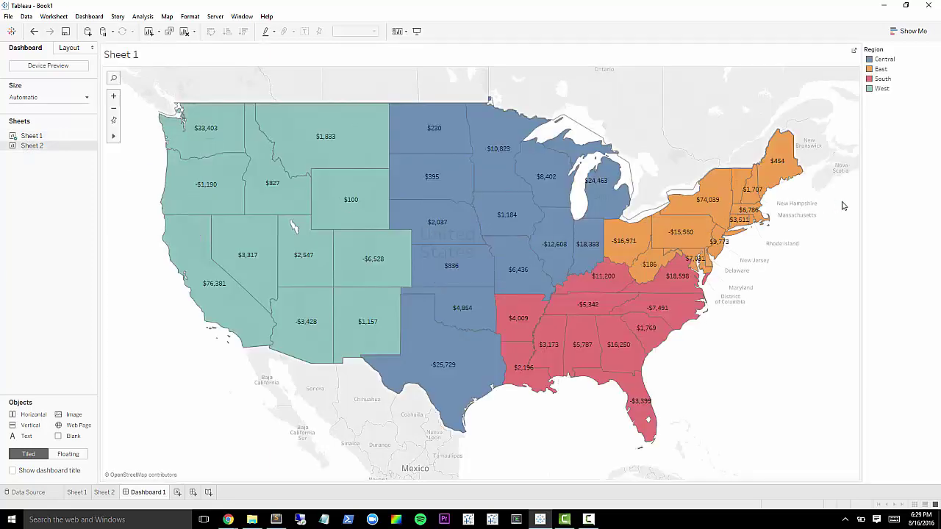
pyautogui.doubleClick(32, 146)
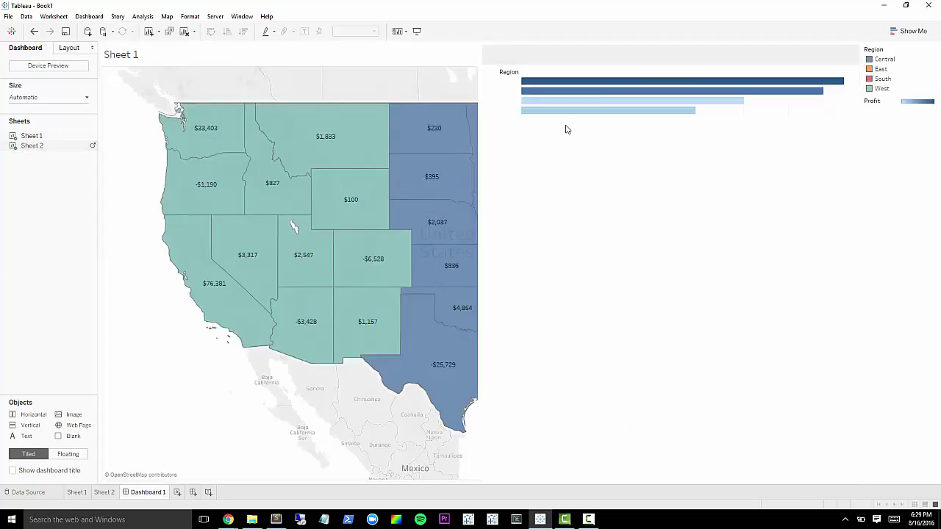
# - Add a Filter dashboard action with default settings via Dashboard > Actions
pyautogui.click(89, 16)
pyautogui.click(99, 119)
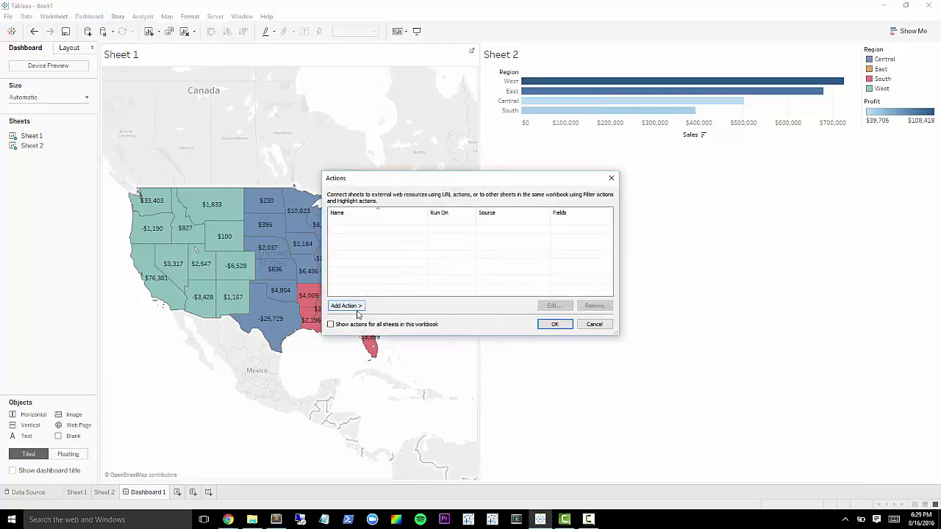
pyautogui.click(345, 305)
pyautogui.click(388, 306)
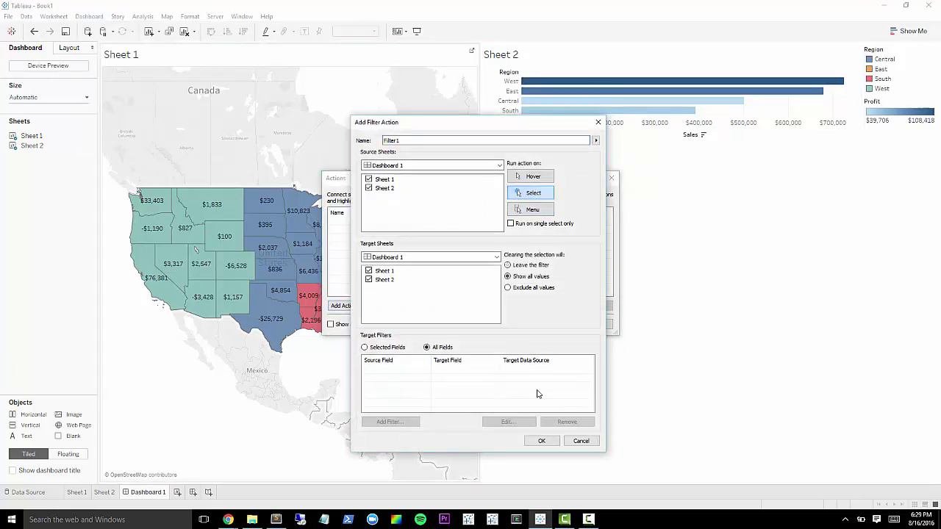
pyautogui.click(541, 441)
pyautogui.click(550, 324)
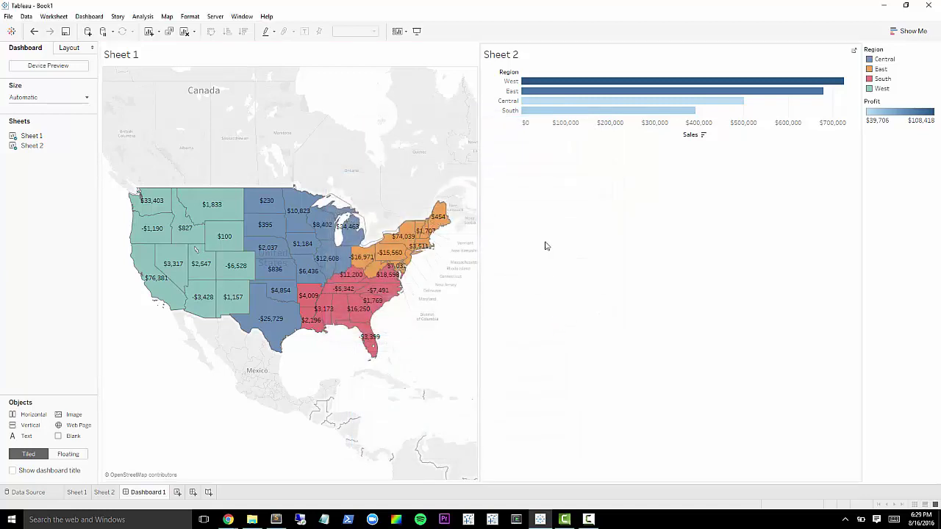
# - Select the West bar so the map shows only the West states
pyautogui.click(517, 85)
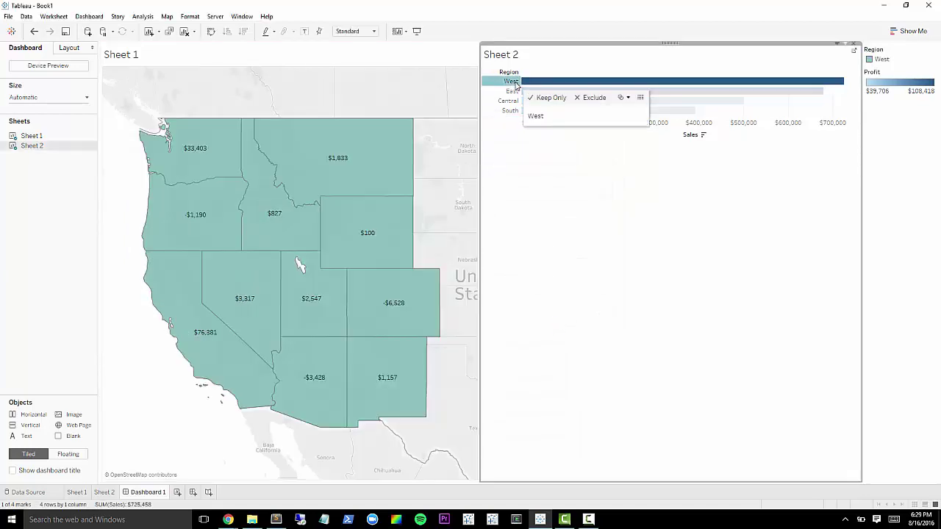
pyautogui.click(517, 85)
pyautogui.moveTo(536, 83)
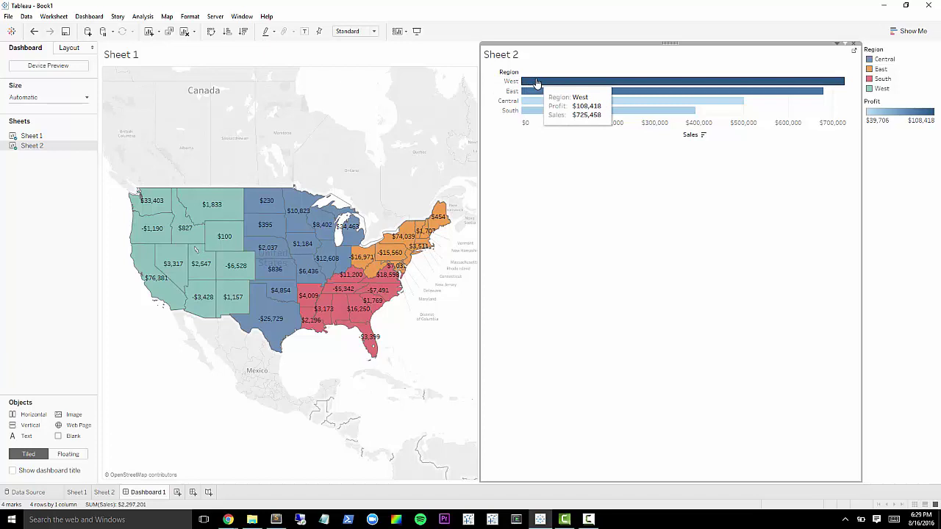
pyautogui.click(537, 84)
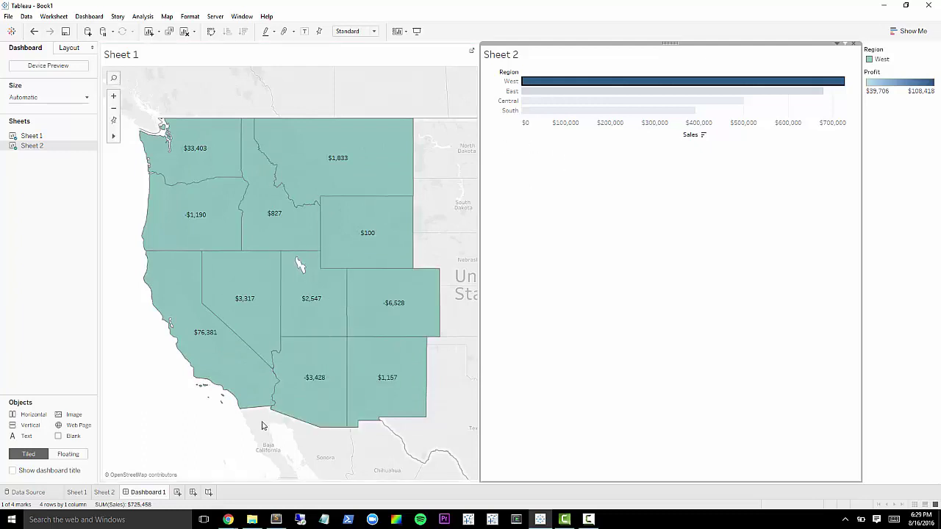
# - Delete Dashboard 1 and Sheet 2
pyautogui.rightClick(149, 493)
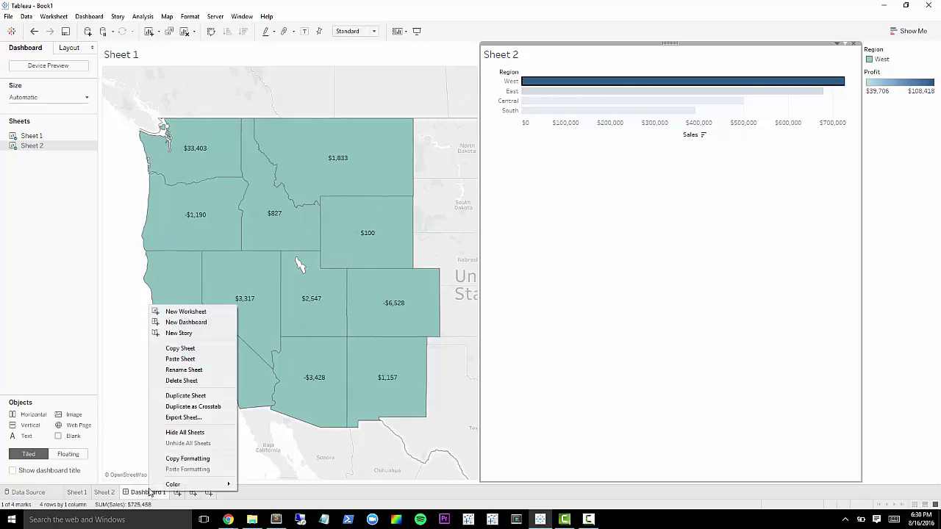
pyautogui.click(170, 380)
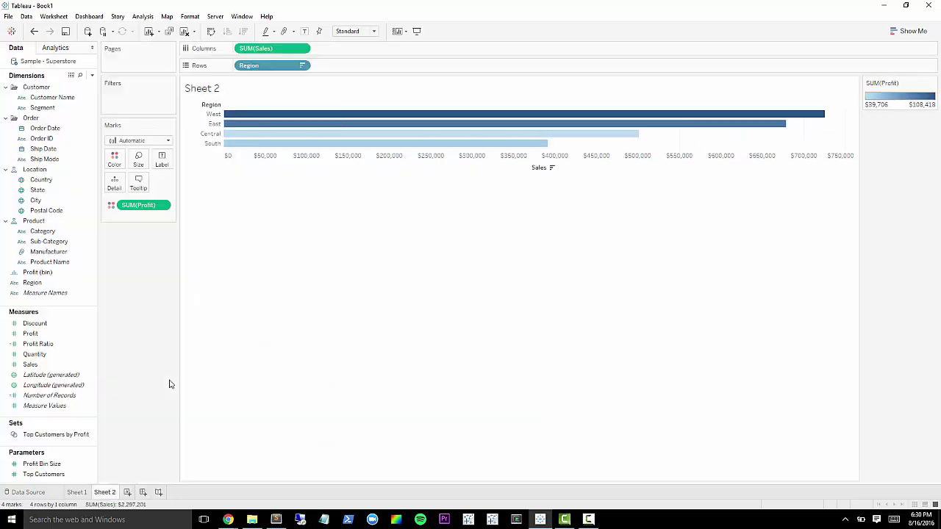
pyautogui.rightClick(106, 497)
pyautogui.click(131, 408)
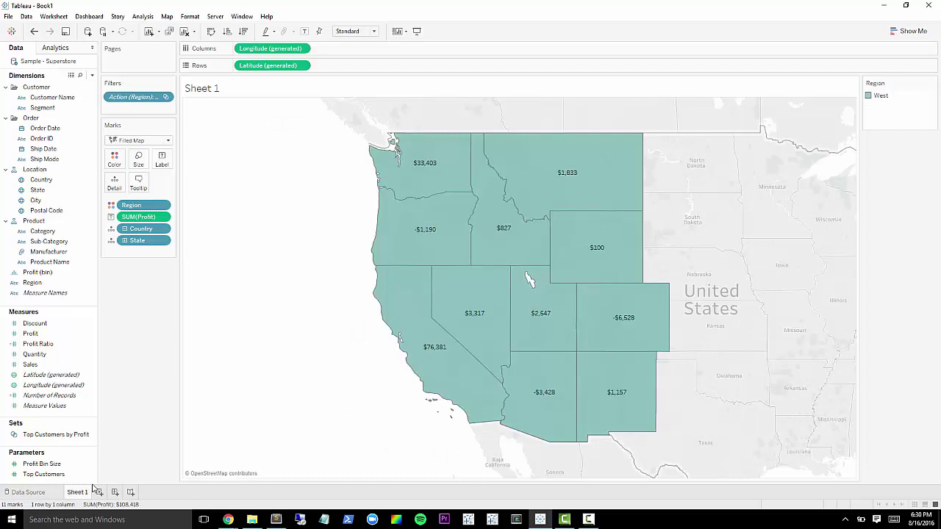
# - Clear all fields and marks from Sheet 1, leaving it blank
pyautogui.rightClick(83, 492)
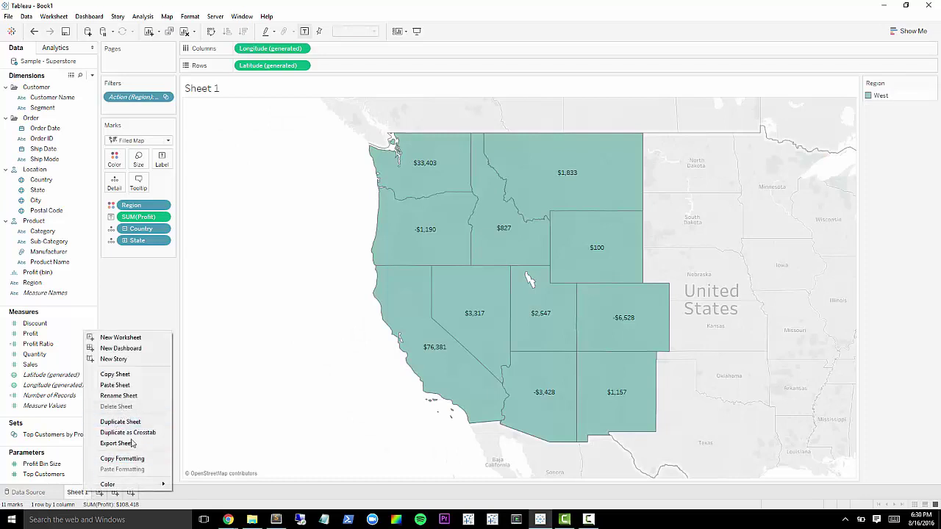
pyautogui.click(126, 310)
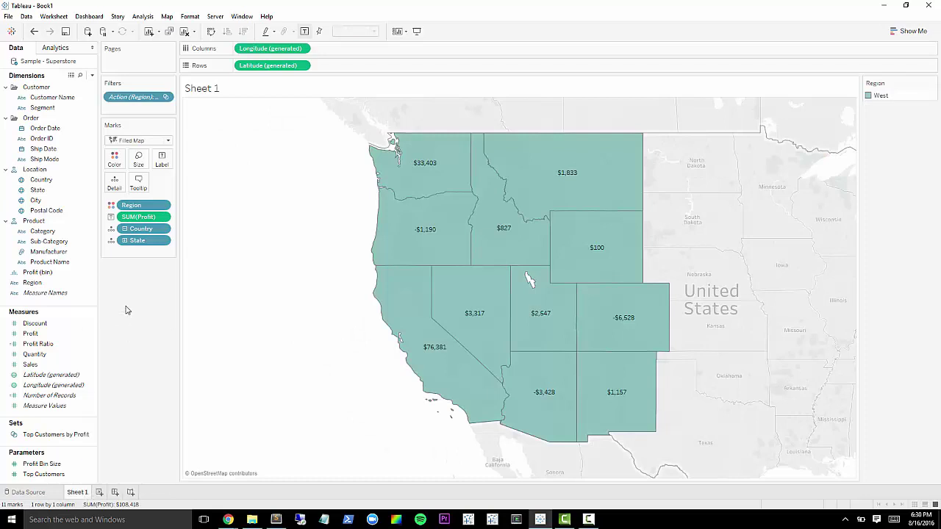
pyautogui.click(185, 31)
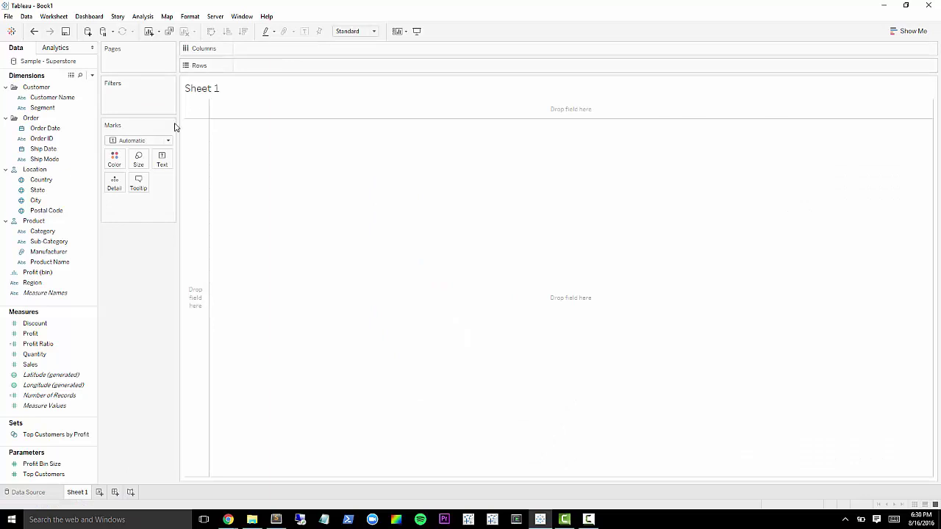
# - Plot State again on Sheet 1 and set the marks to Filled Map
pyautogui.click(33, 201)
pyautogui.doubleClick(37, 191)
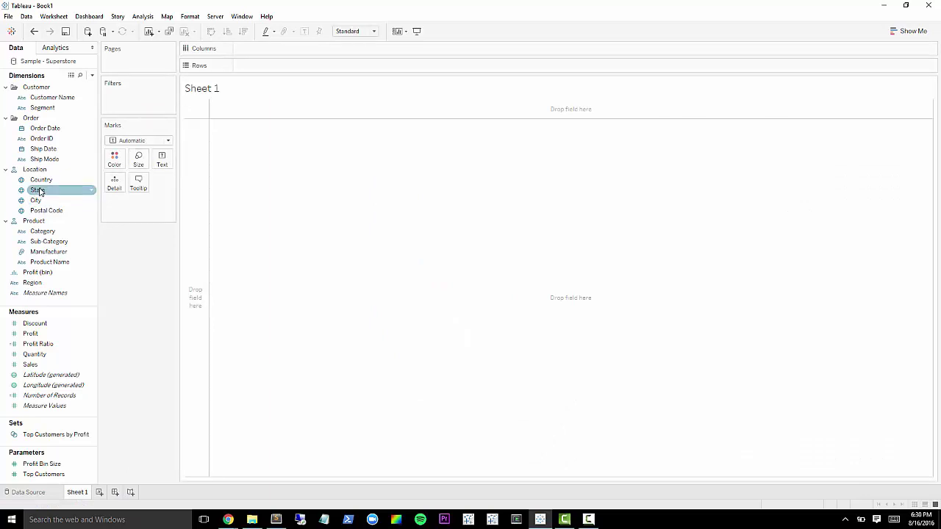
pyautogui.click(140, 140)
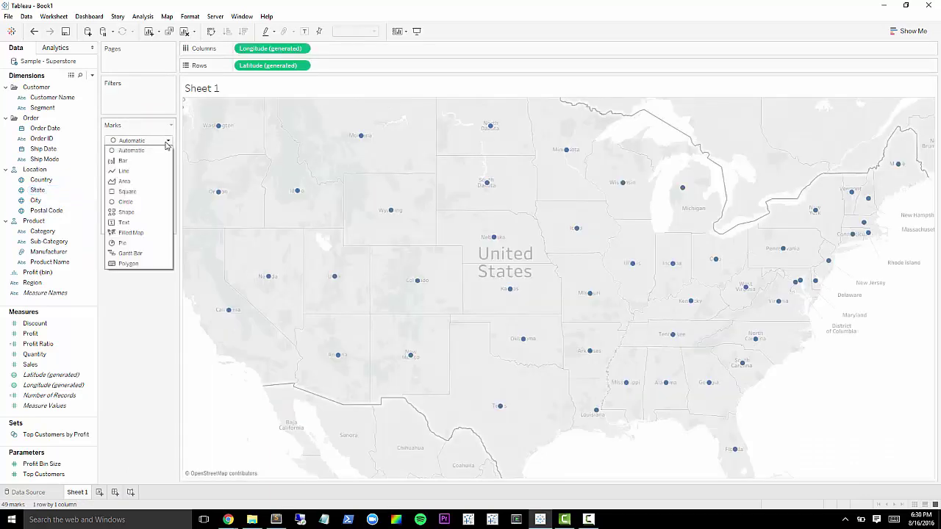
pyautogui.click(128, 237)
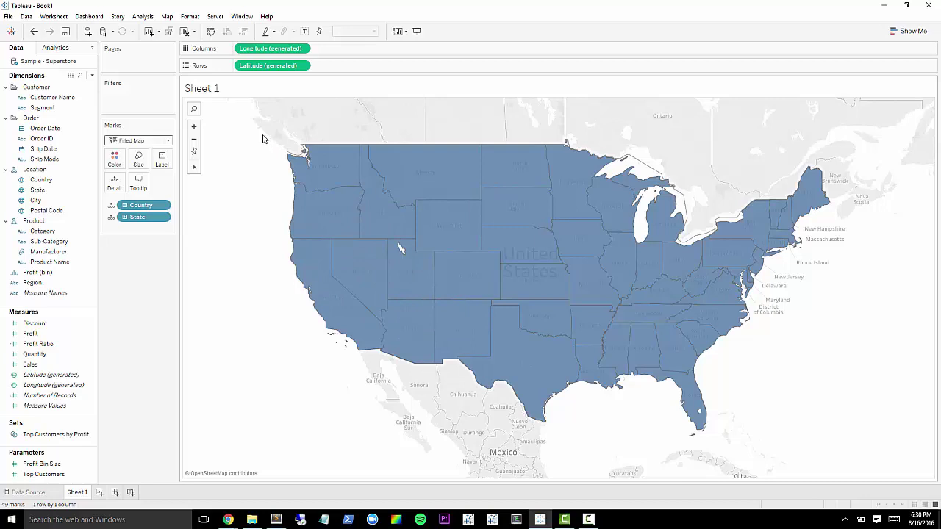
pyautogui.moveTo(262, 131); pyautogui.dragTo(425, 384)
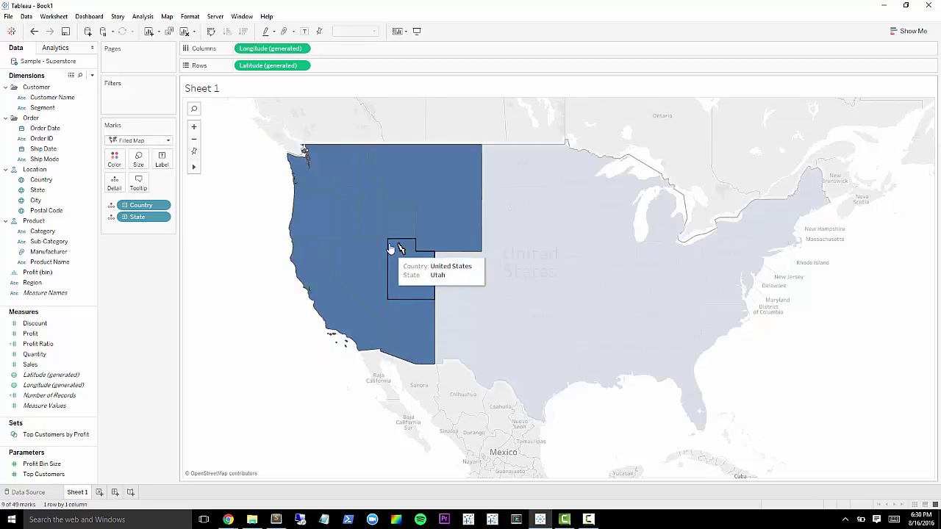
pyautogui.moveTo(381, 222)
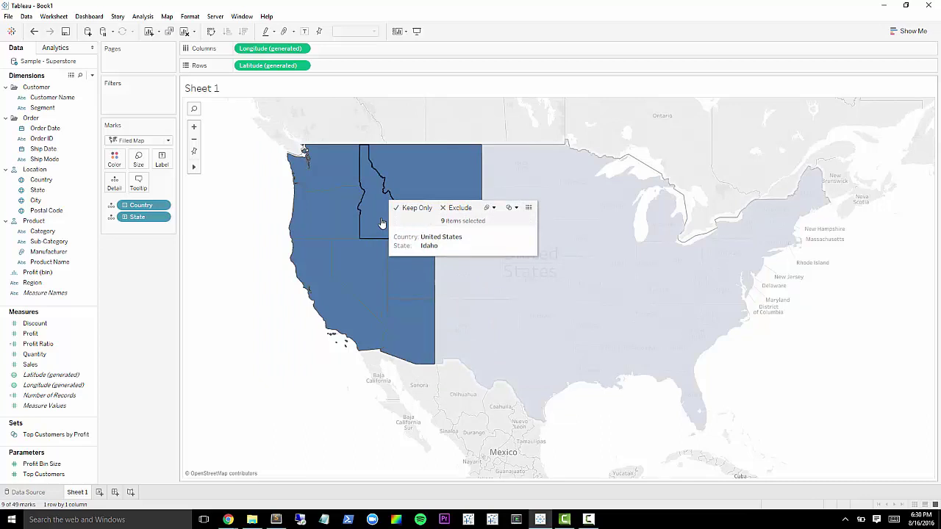
pyautogui.click(489, 211)
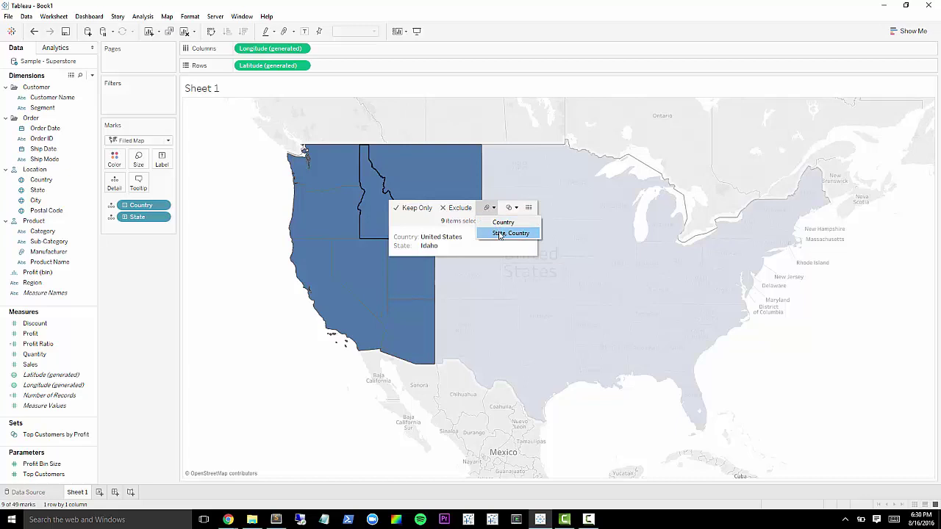
pyautogui.click(502, 223)
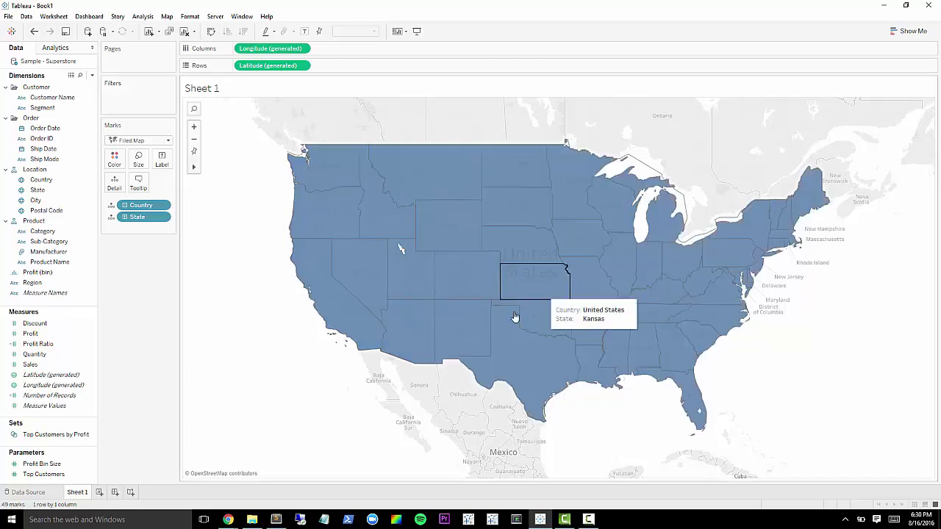
# - Remove Country from Marks and group the nine western states into State (group)
pyautogui.moveTo(133, 206); pyautogui.dragTo(145, 324)
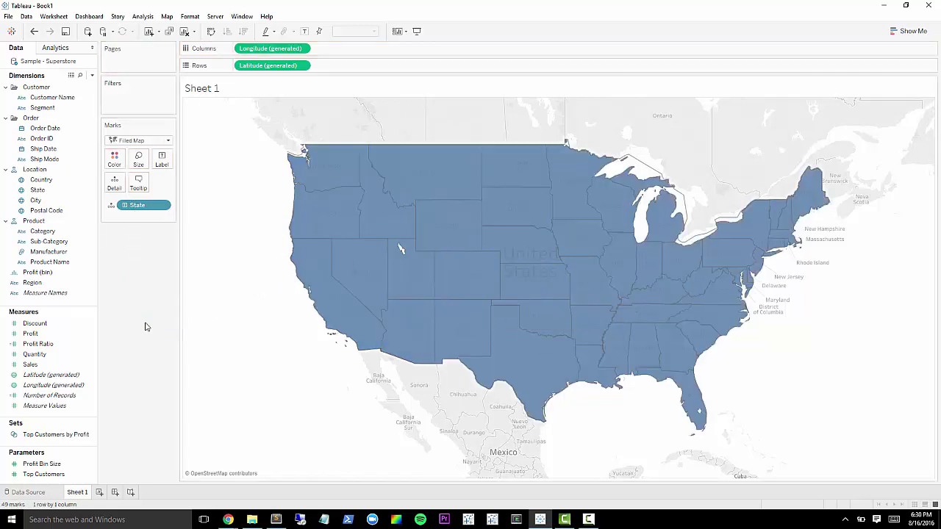
pyautogui.moveTo(266, 145); pyautogui.dragTo(412, 398)
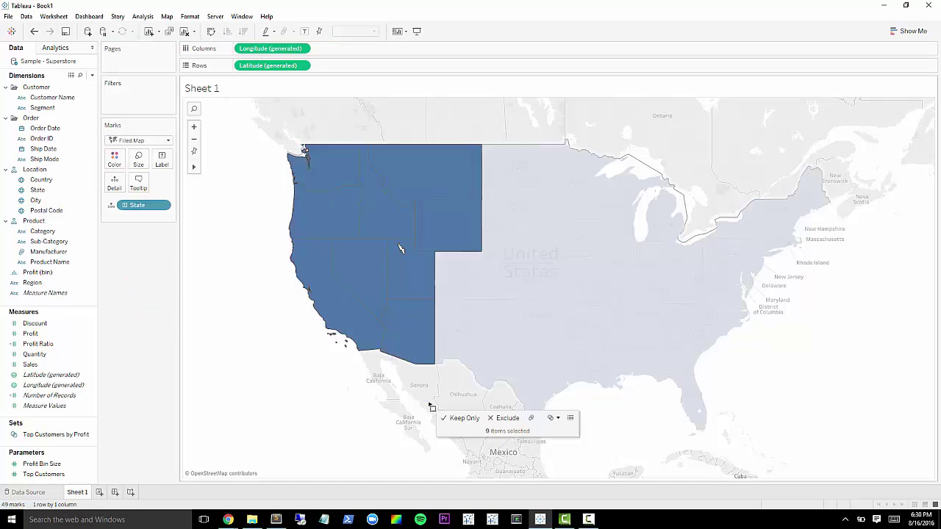
pyautogui.moveTo(405, 263)
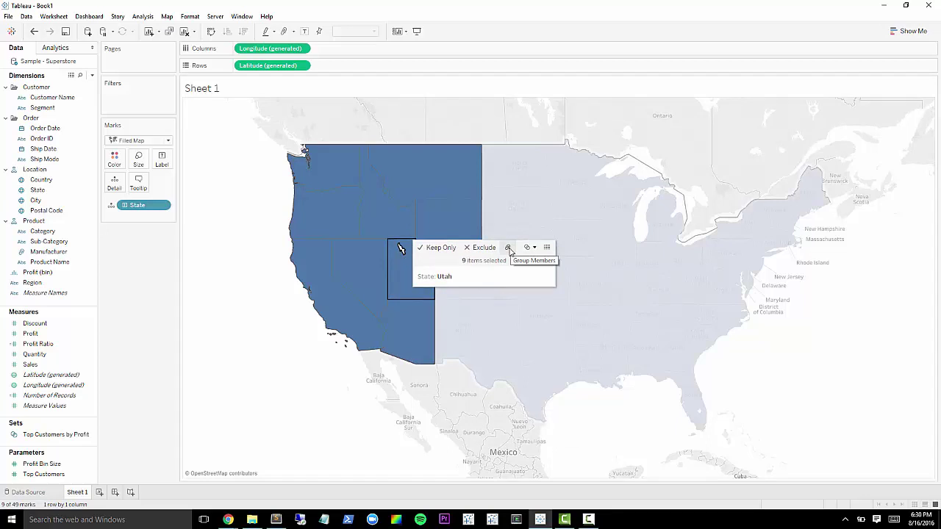
pyautogui.click(507, 248)
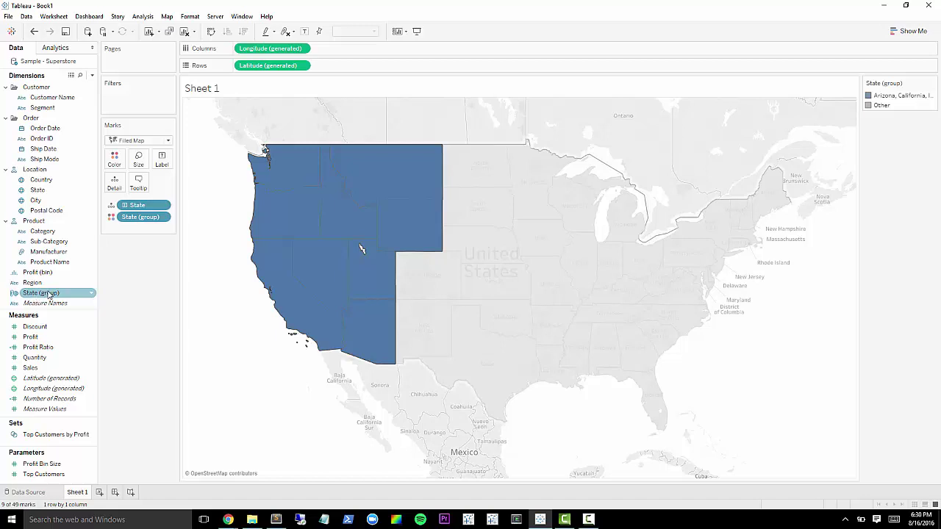
pyautogui.click(273, 372)
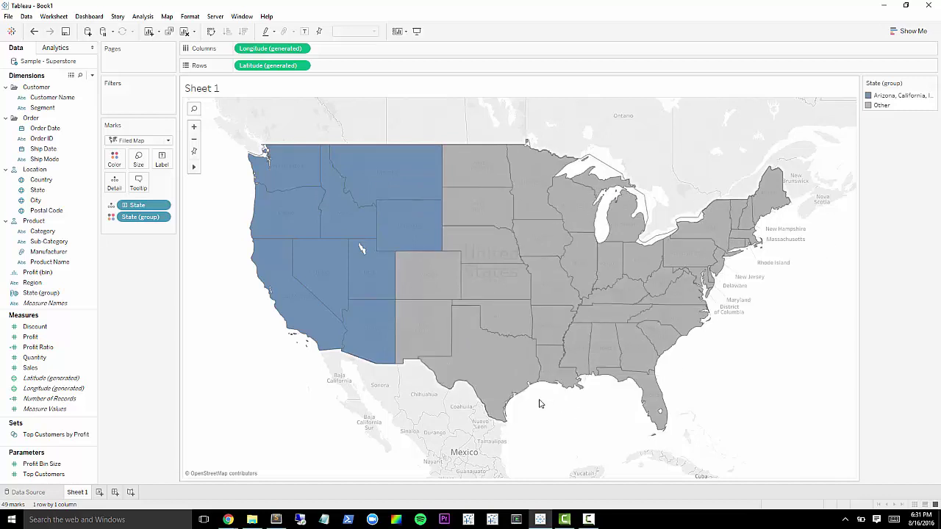
# - Group the central states, including Colorado and New Mexico, into one territory
pyautogui.moveTo(551, 420); pyautogui.dragTo(488, 128)
pyautogui.keyDown('ctrl'); pyautogui.click(439, 288); pyautogui.keyUp('ctrl')
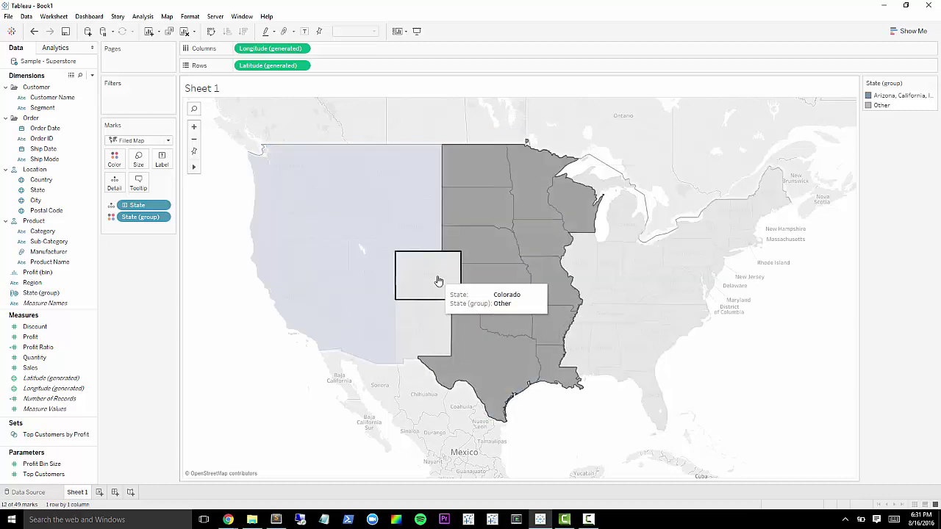
pyautogui.keyDown('ctrl'); pyautogui.click(431, 332); pyautogui.keyUp('ctrl')
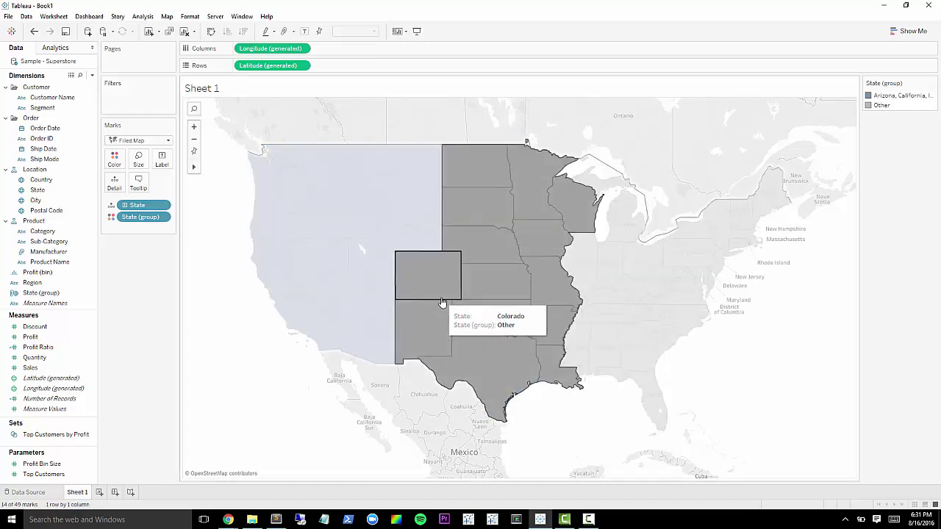
pyautogui.click(544, 287)
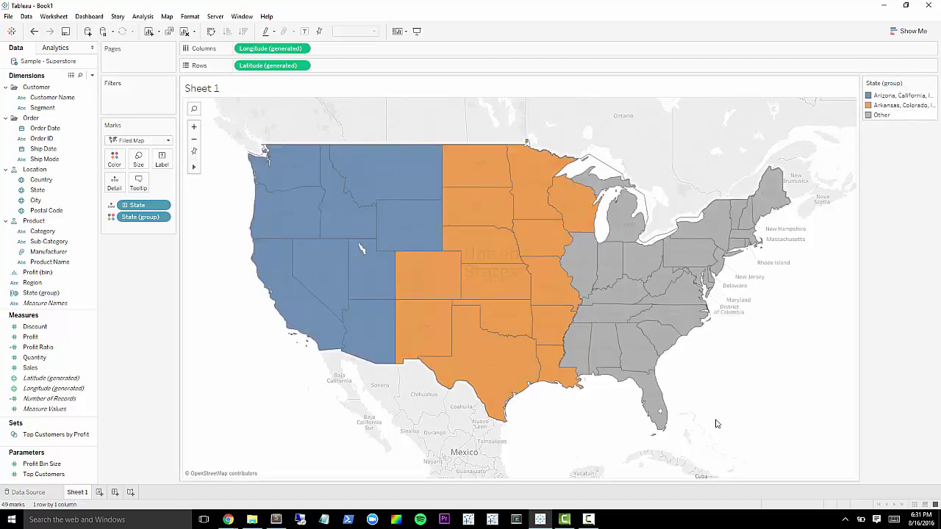
# - Group the southeastern states plus Illinois, Indiana and Michigan into another territory
pyautogui.moveTo(730, 434); pyautogui.dragTo(582, 298)
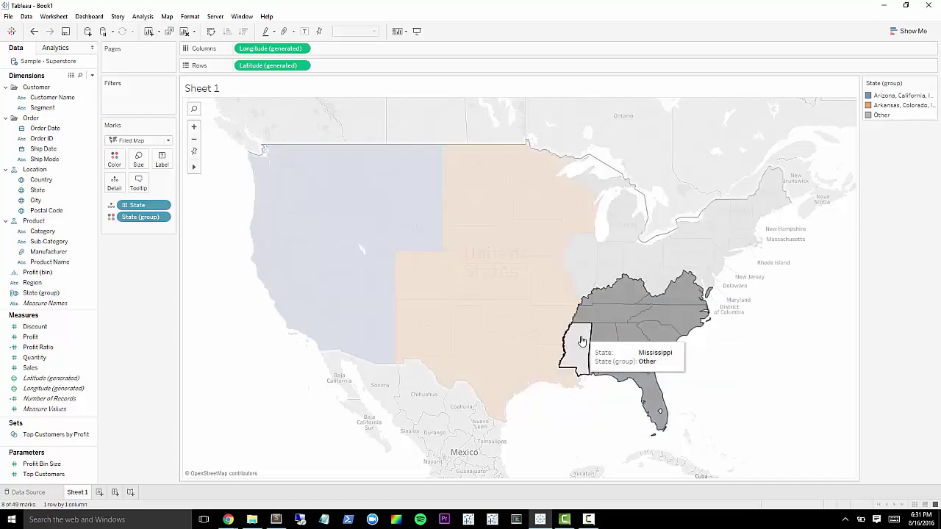
pyautogui.keyDown('ctrl'); pyautogui.click(582, 258); pyautogui.keyUp('ctrl')
pyautogui.keyDown('ctrl'); pyautogui.click(609, 258); pyautogui.keyUp('ctrl')
pyautogui.keyDown('ctrl'); pyautogui.click(618, 209); pyautogui.keyUp('ctrl')
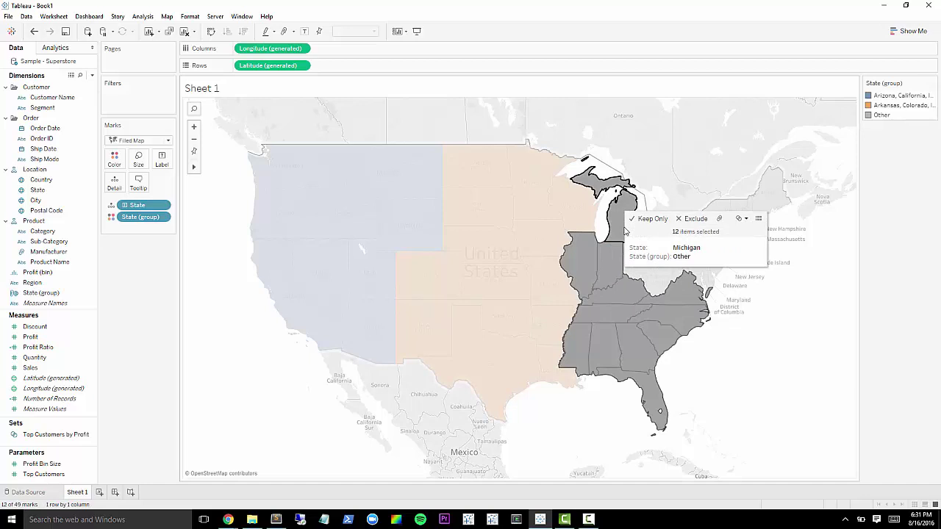
pyautogui.click(720, 221)
pyautogui.click(821, 349)
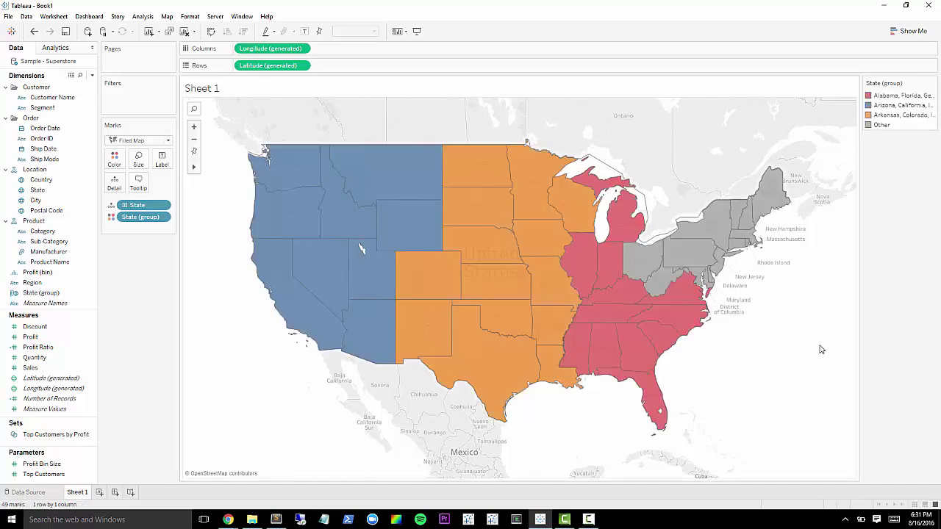
# - Group the northeastern states plus Ohio into the fourth territory
pyautogui.moveTo(812, 180); pyautogui.dragTo(698, 266)
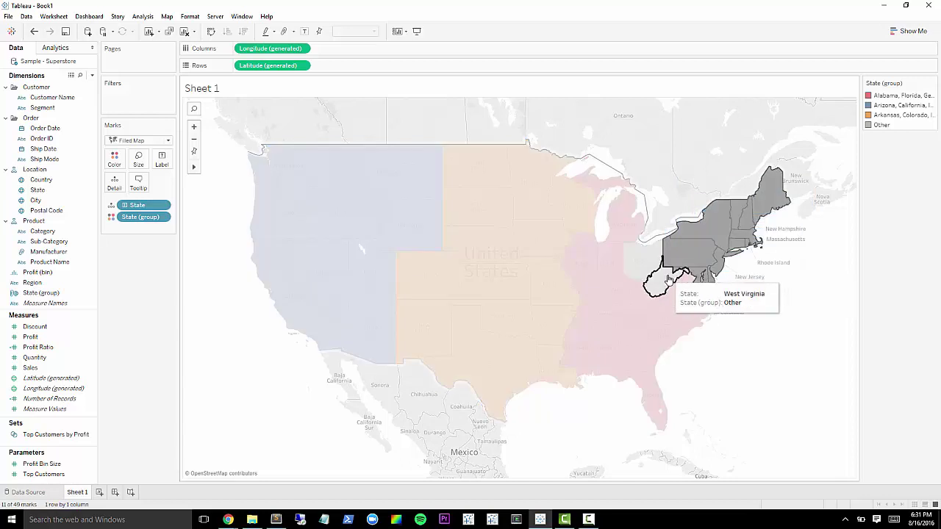
pyautogui.keyDown('ctrl'); pyautogui.click(645, 261); pyautogui.keyUp('ctrl')
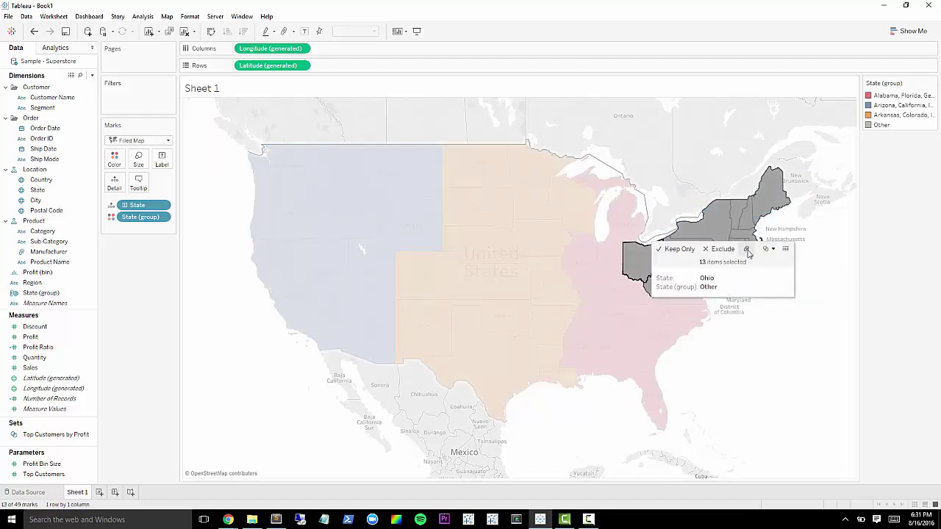
pyautogui.click(746, 250)
pyautogui.click(797, 349)
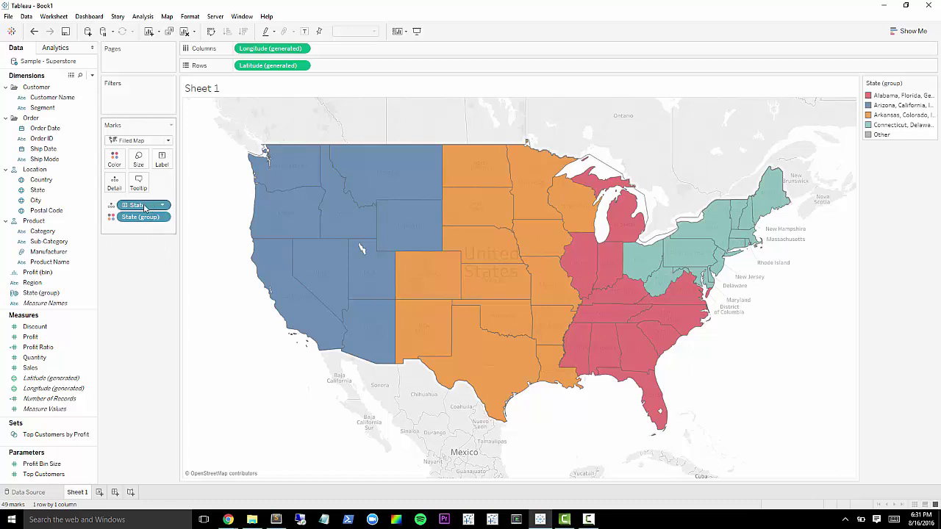
# - Remove State from the marks and label each territory with SUM(Profit) and SUM(Sales)
pyautogui.moveTo(143, 209); pyautogui.dragTo(152, 288)
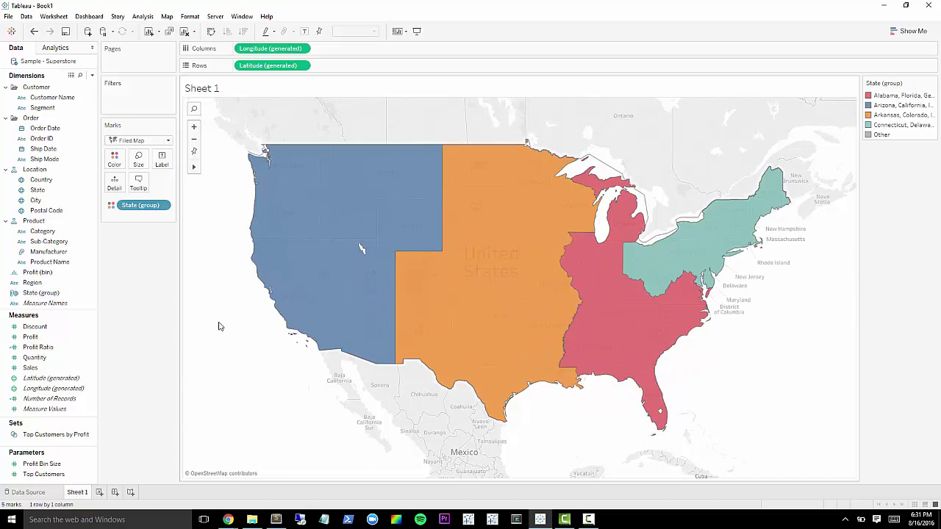
pyautogui.click(50, 338)
pyautogui.moveTo(106, 290); pyautogui.dragTo(162, 158)
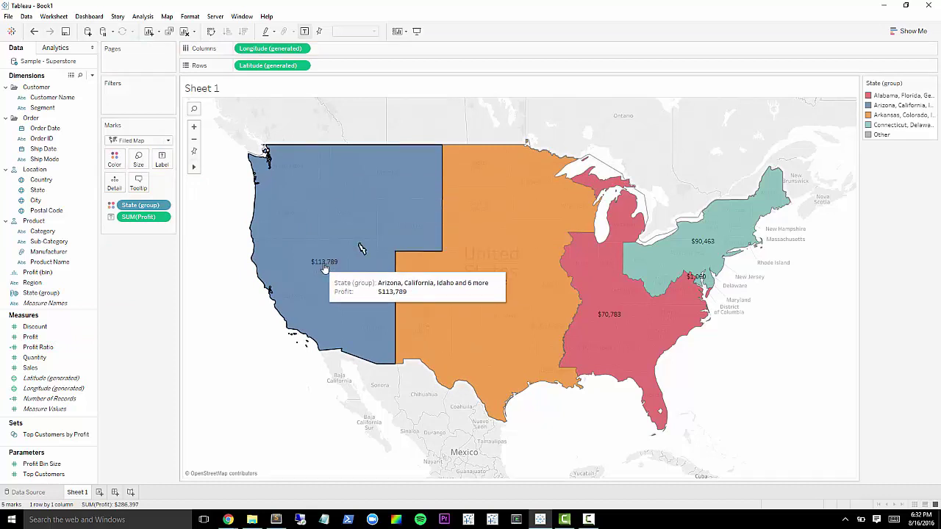
pyautogui.click(33, 368)
pyautogui.moveTo(105, 305); pyautogui.dragTo(162, 159)
# - Add the State (group) name to the labels and check each territory's tooltip
pyautogui.moveTo(140, 205); pyautogui.dragTo(162, 158)
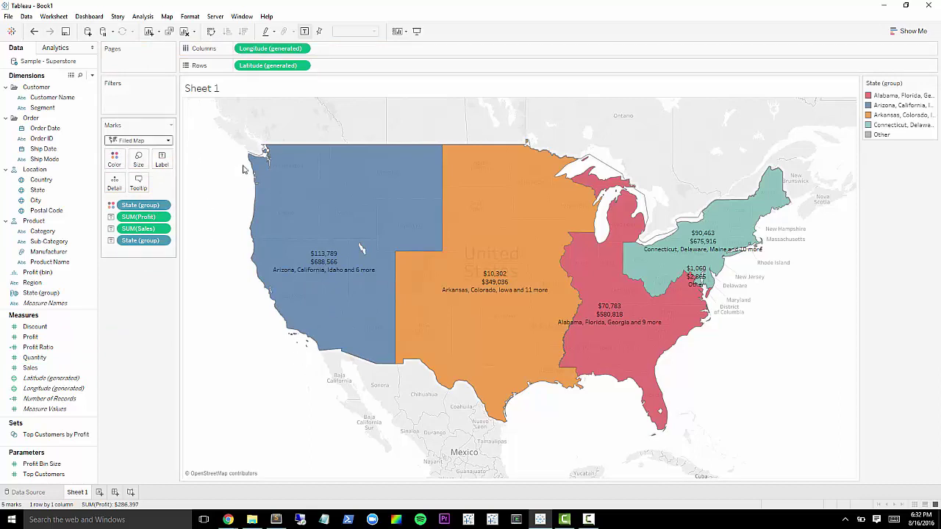
pyautogui.click(44, 294)
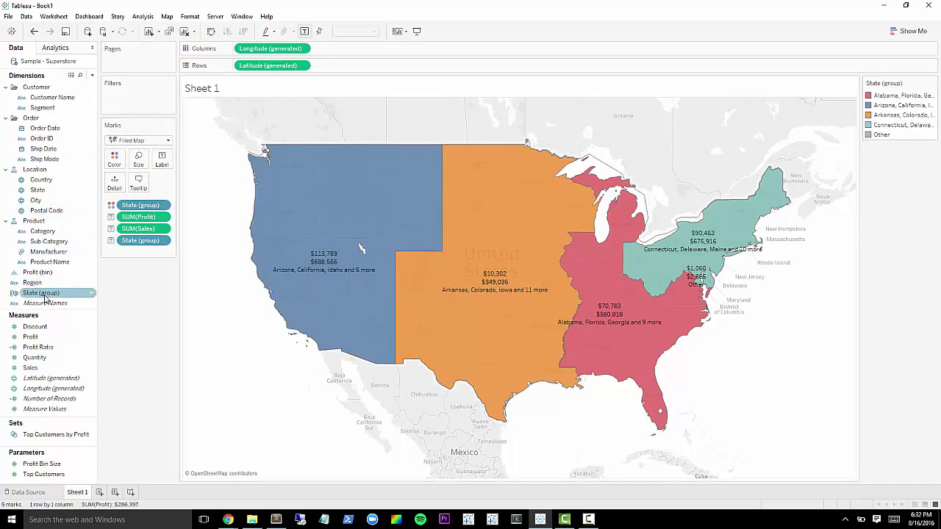
pyautogui.moveTo(297, 273)
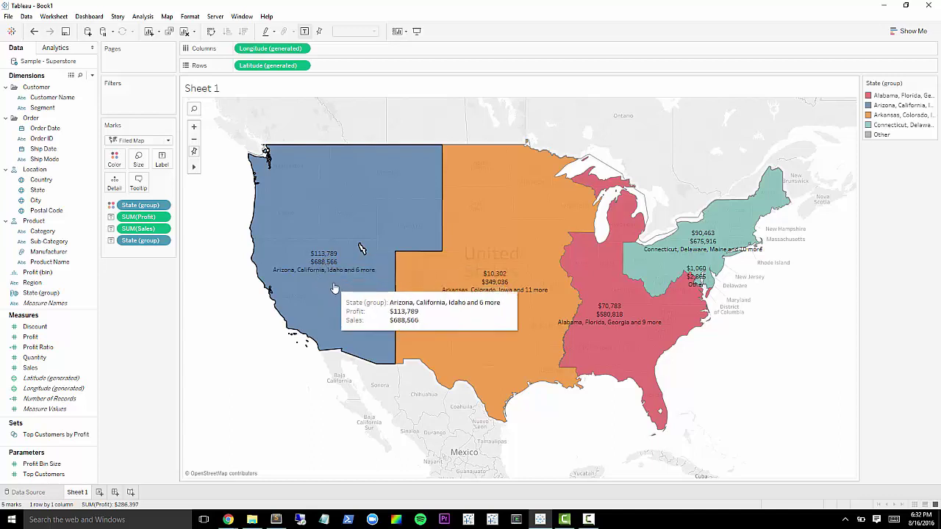
pyautogui.moveTo(541, 319)
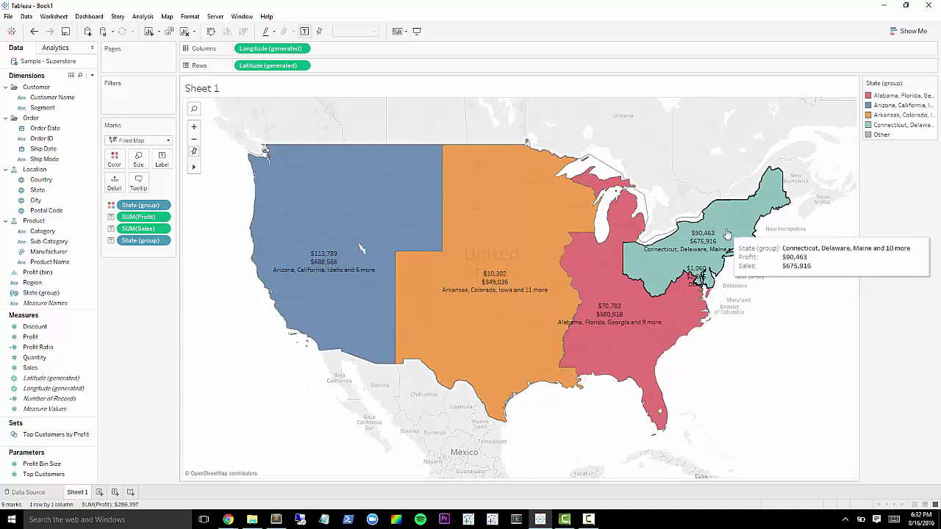
pyautogui.moveTo(679, 307)
pyautogui.moveTo(340, 305)
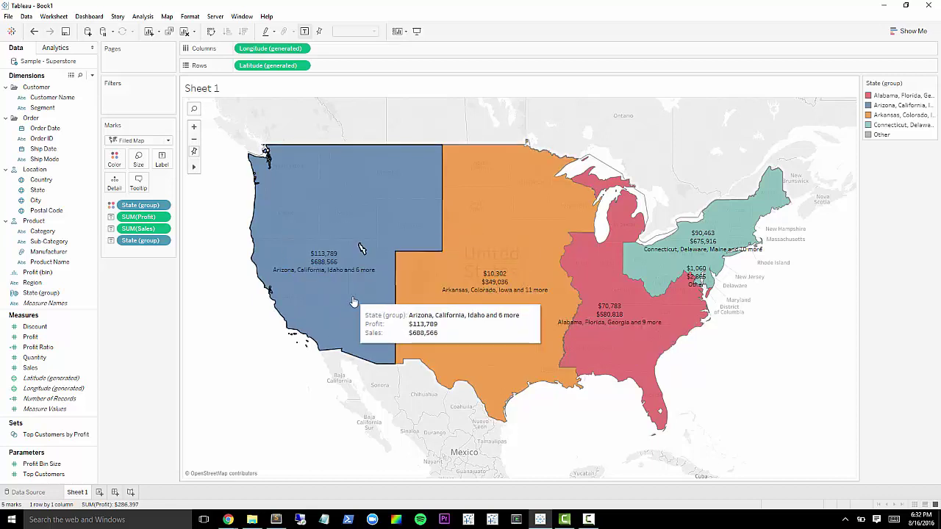
# - Highlight the Other group on the map and check its colour settings without changing them
pyautogui.click(882, 135)
pyautogui.doubleClick(883, 135)
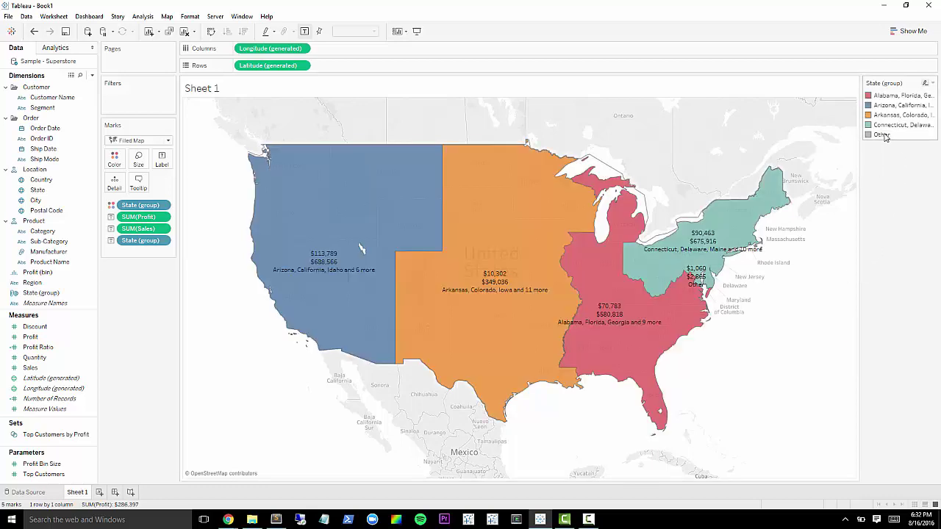
pyautogui.click(584, 160)
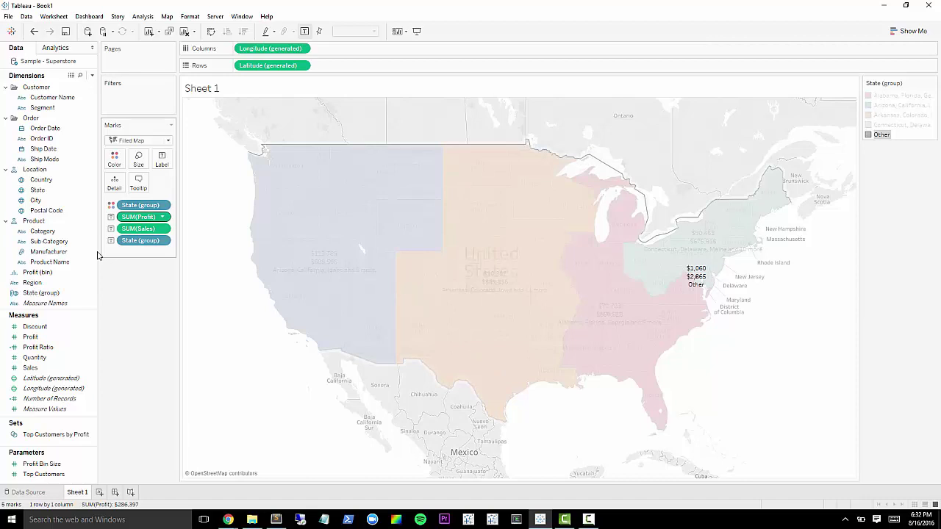
# - In the State (group) editor, move District of Columbia from Other into the Connecticut, Delaware group
pyautogui.rightClick(59, 294)
pyautogui.click(72, 353)
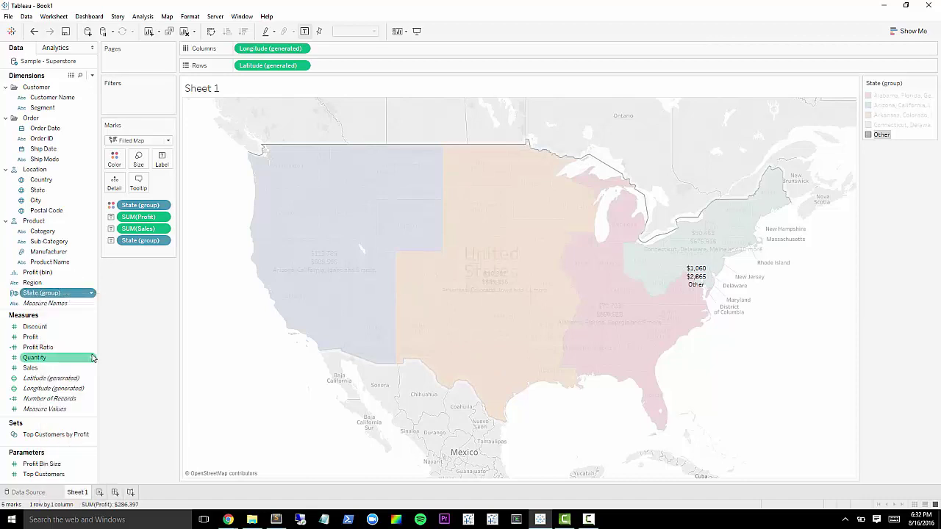
pyautogui.click(384, 234)
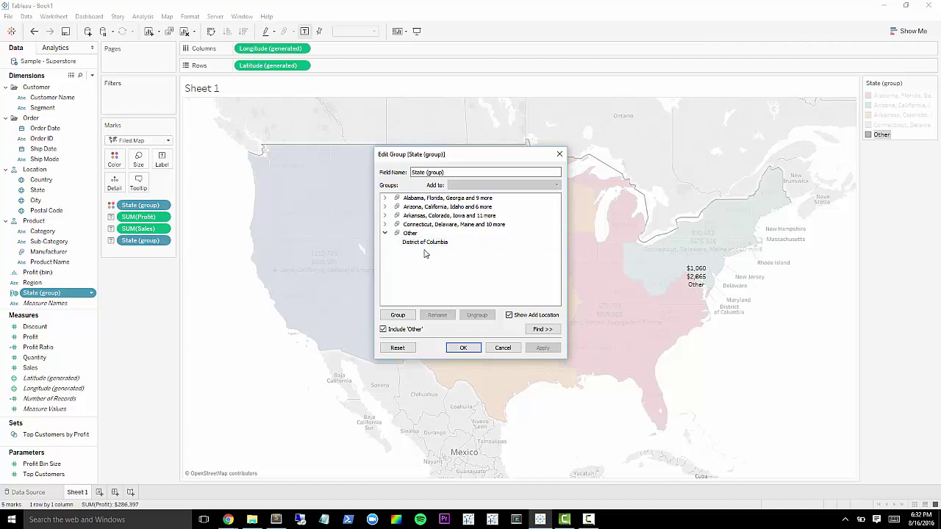
pyautogui.moveTo(424, 243); pyautogui.dragTo(424, 226)
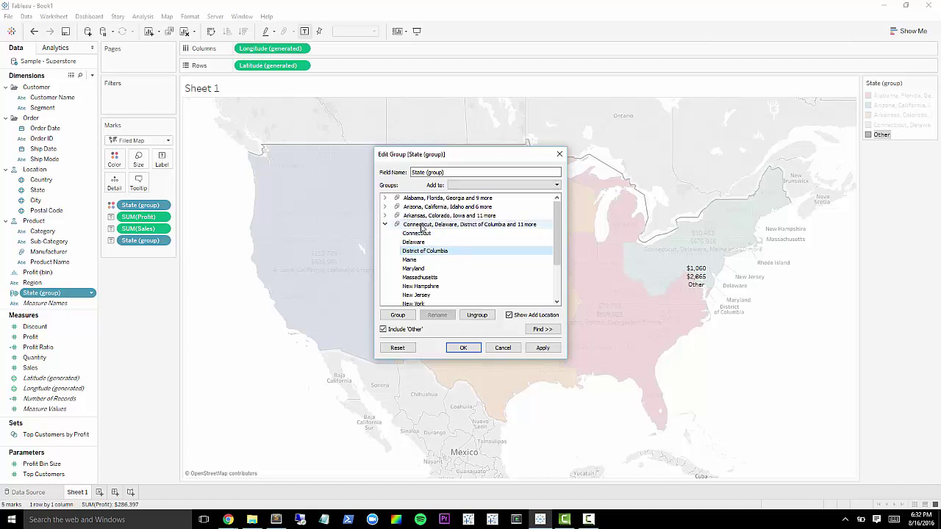
pyautogui.click(464, 348)
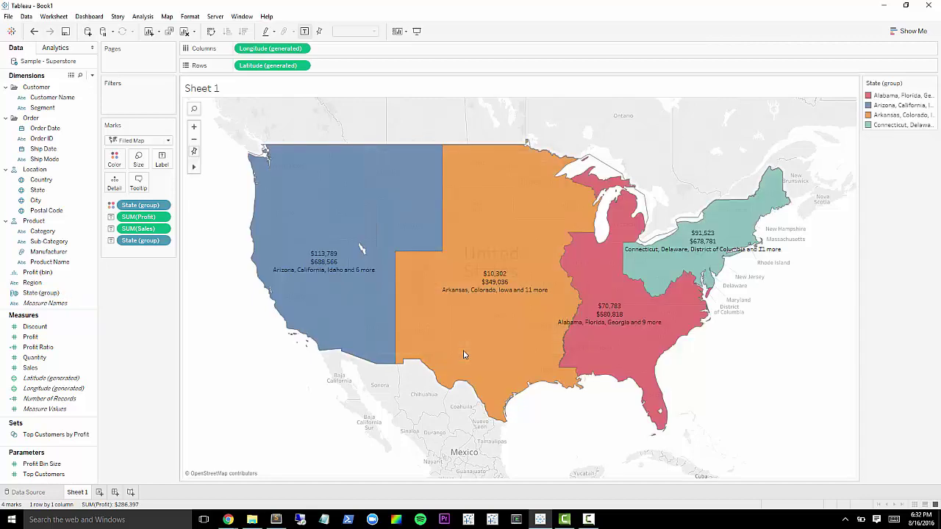
# - Highlight each of the four remaining state groups on the map in turn, then clear the highlight
pyautogui.click(886, 95)
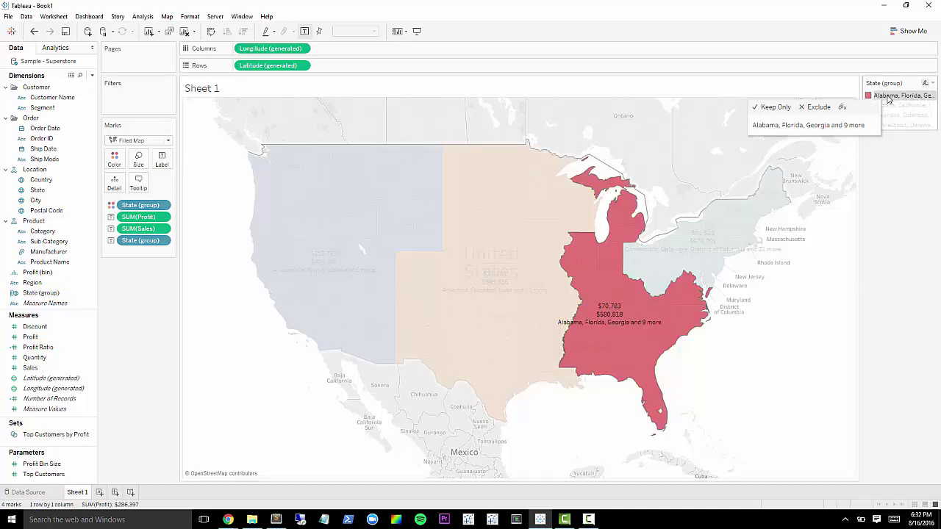
pyautogui.click(888, 106)
pyautogui.click(892, 115)
pyautogui.click(891, 125)
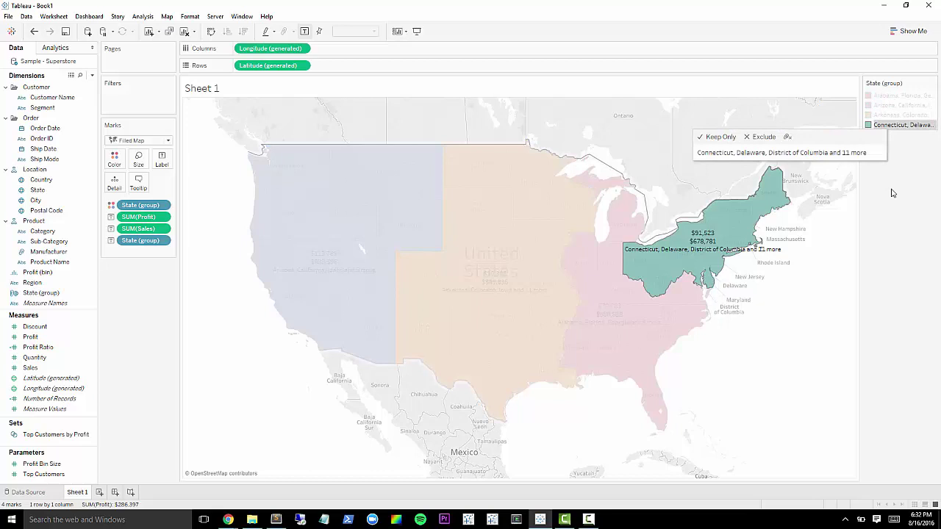
pyautogui.click(822, 284)
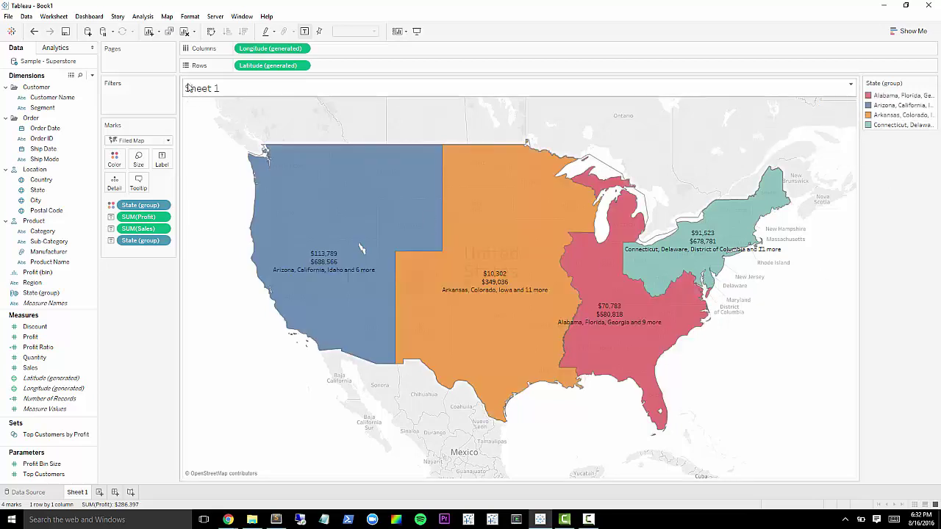
# - Create Sheet 2 and clear it back to an empty worksheet
pyautogui.click(101, 492)
pyautogui.click(87, 150)
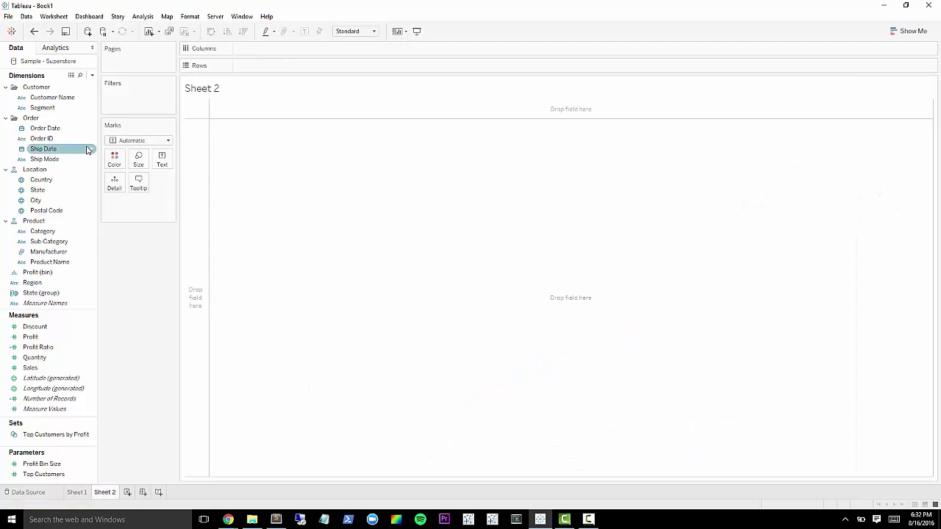
pyautogui.doubleClick(58, 190)
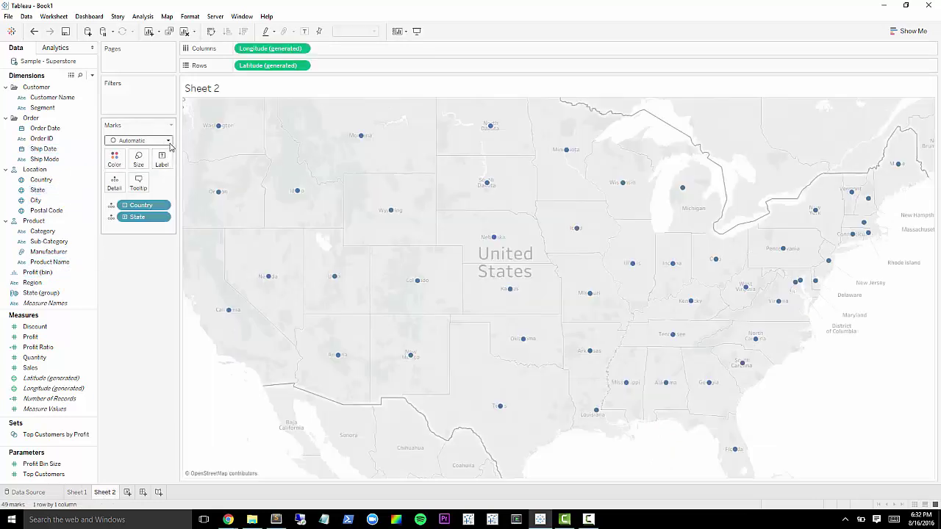
pyautogui.hotkey('alt', 'shift', 'BackSpace')
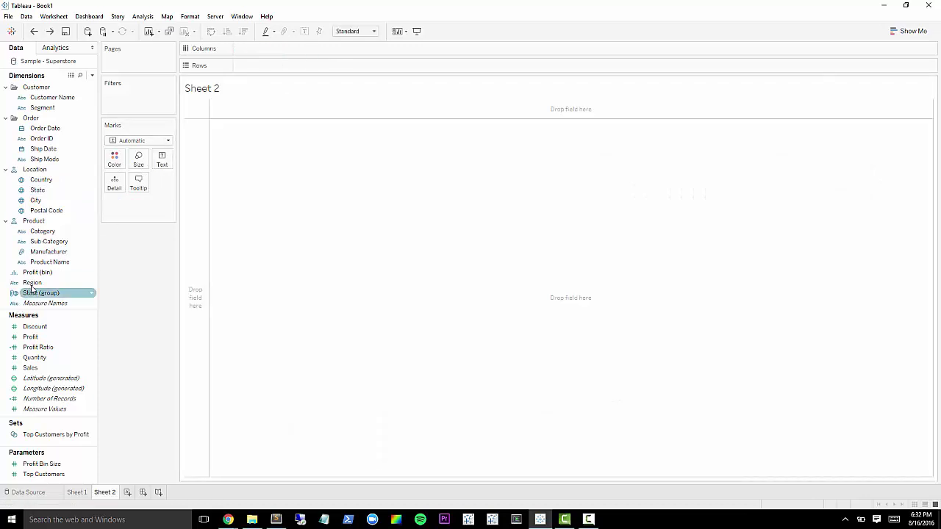
# - View the Sample - Superstore data full screen and compare State and Region values in the first rows
pyautogui.click(31, 285)
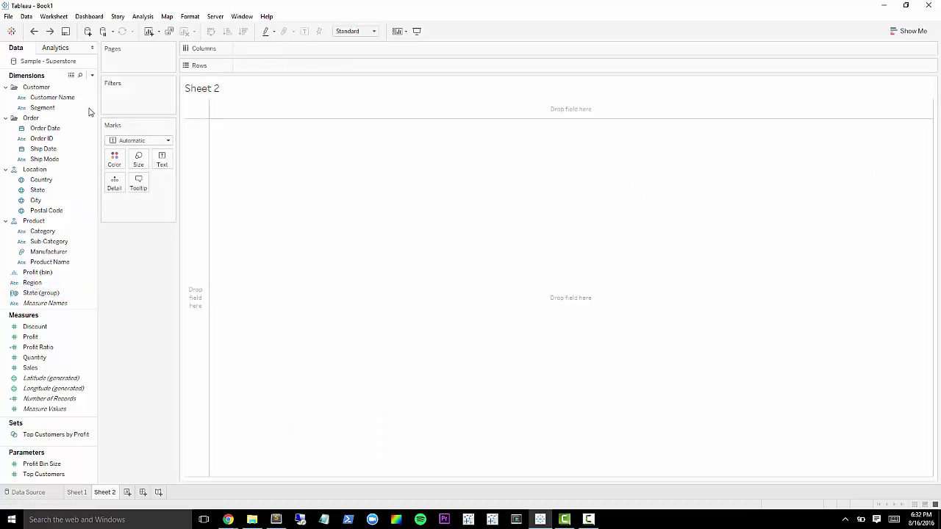
pyautogui.click(72, 76)
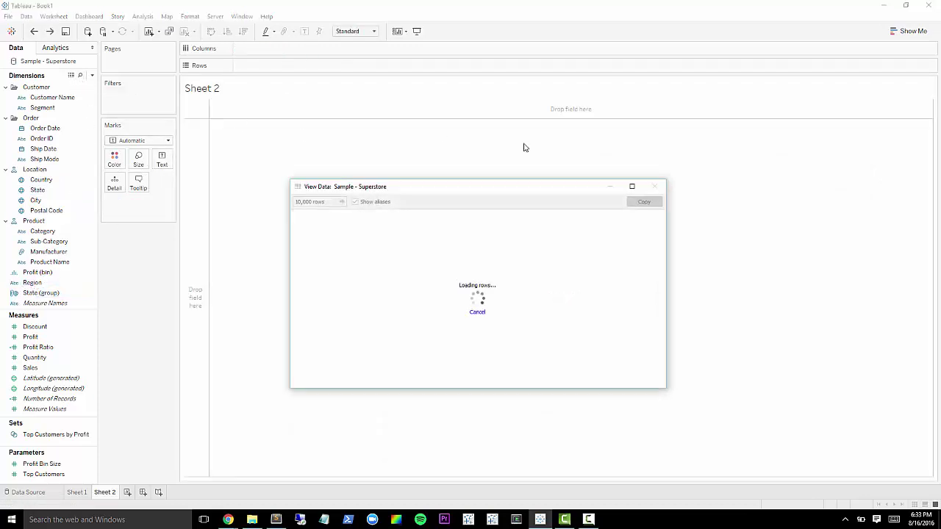
pyautogui.doubleClick(506, 188)
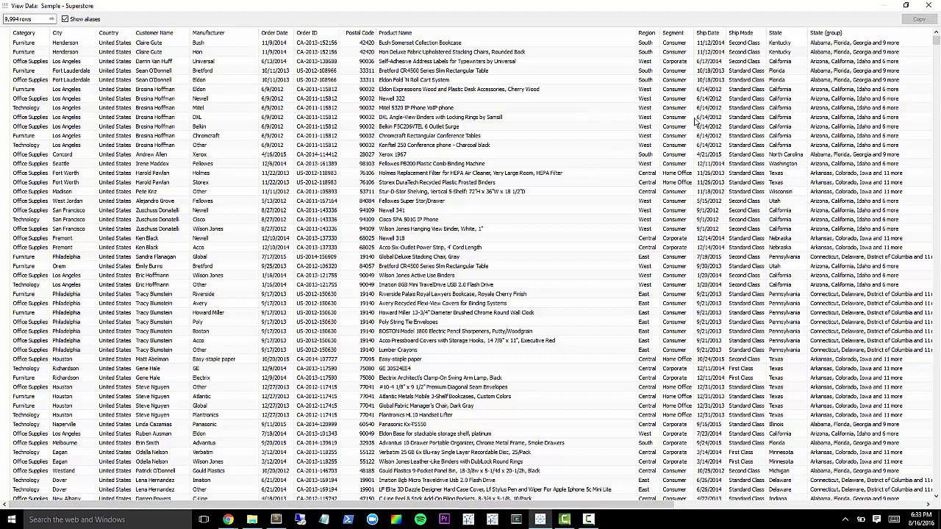
pyautogui.click(783, 46)
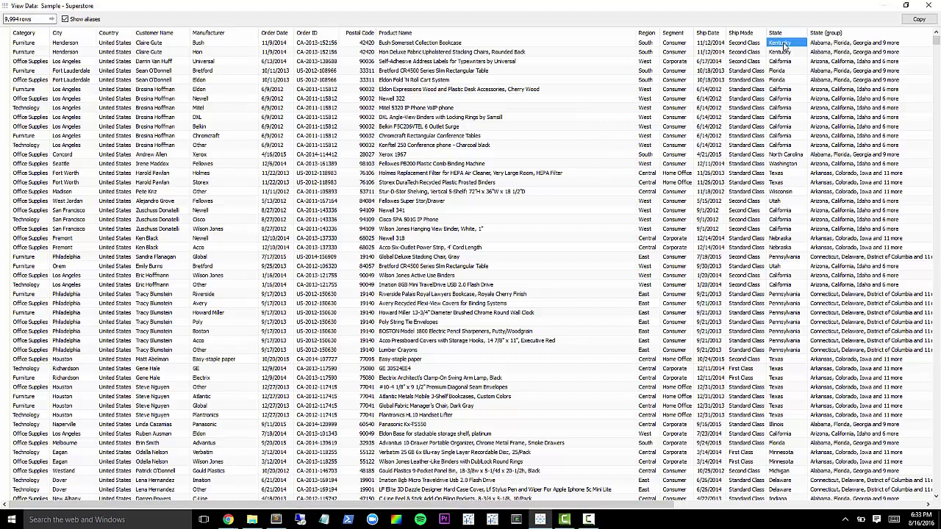
pyautogui.click(643, 43)
pyautogui.click(647, 50)
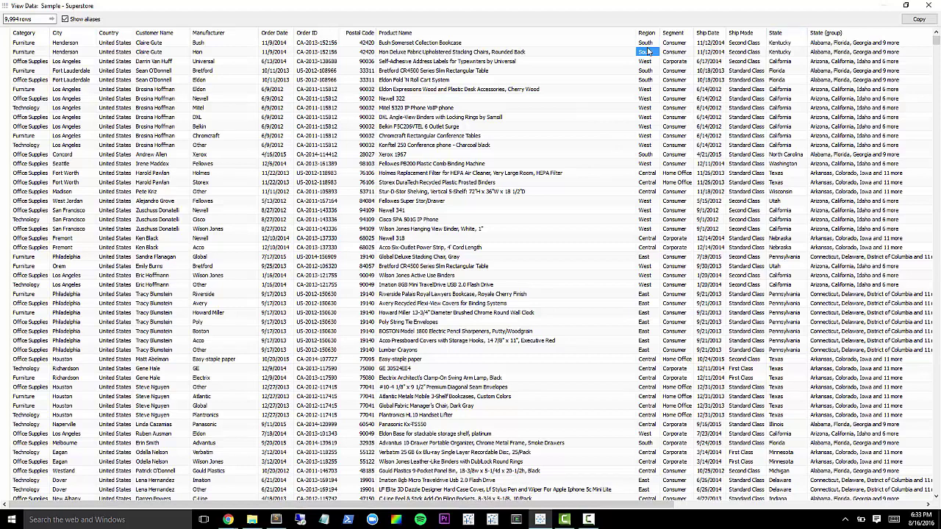
pyautogui.click(784, 62)
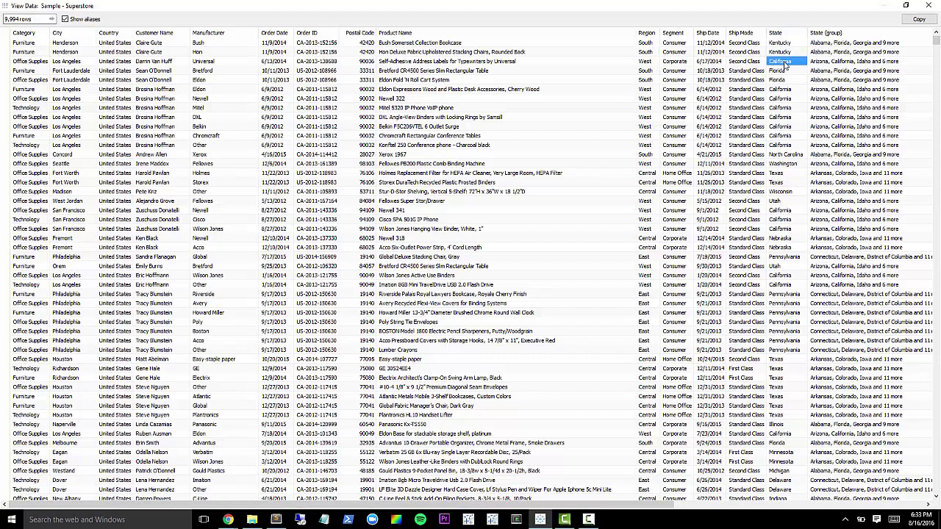
pyautogui.click(647, 61)
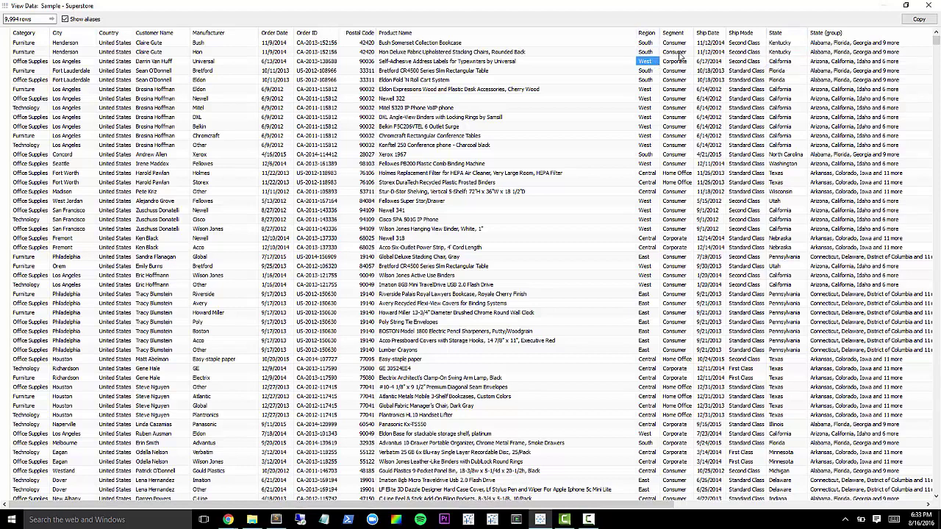
# - Close the data window and give Region a geographic role created from State
pyautogui.click(928, 5)
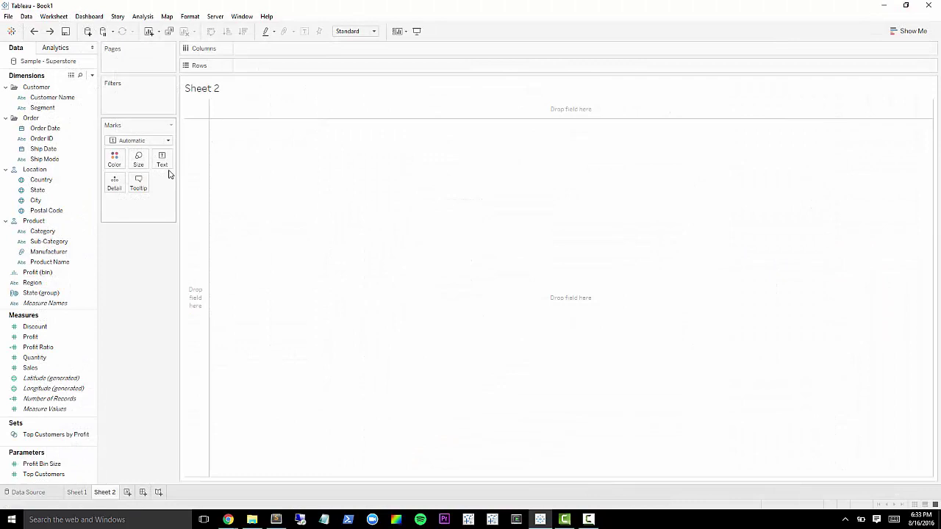
pyautogui.click(47, 284)
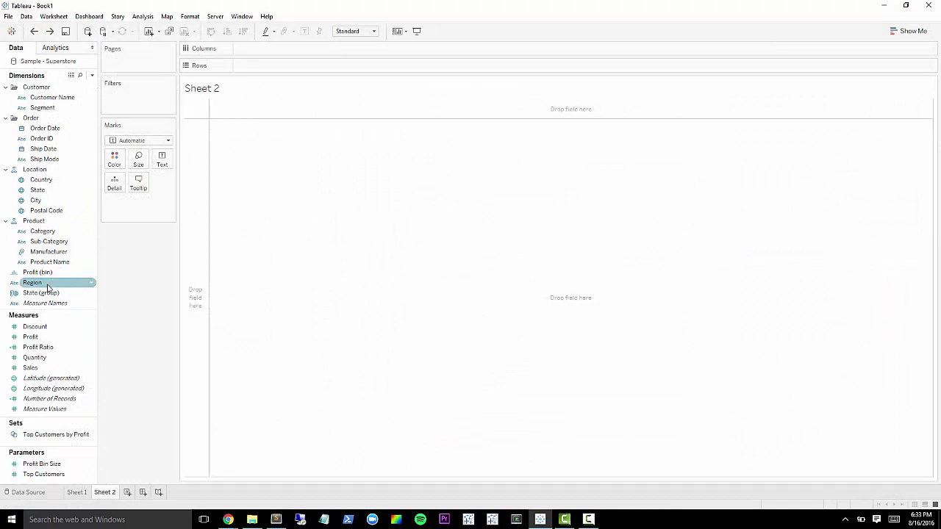
pyautogui.rightClick(47, 287)
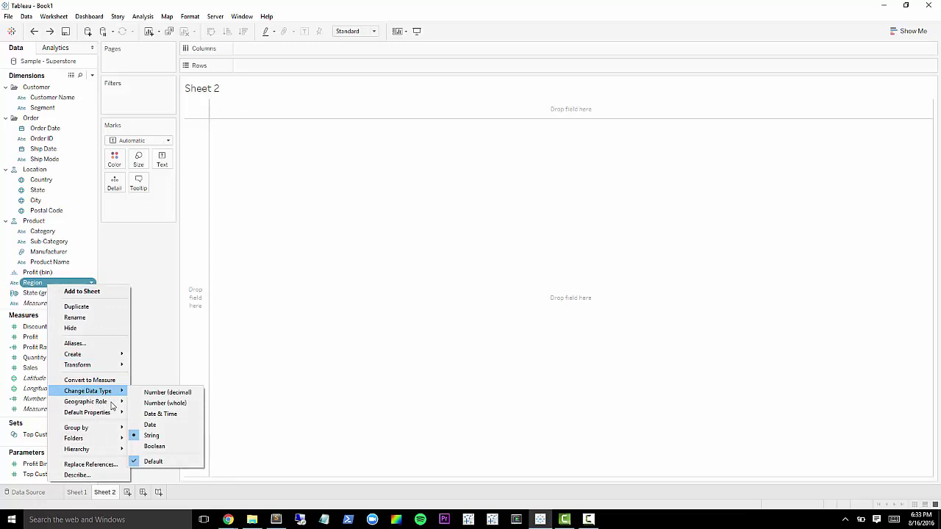
pyautogui.moveTo(109, 405)
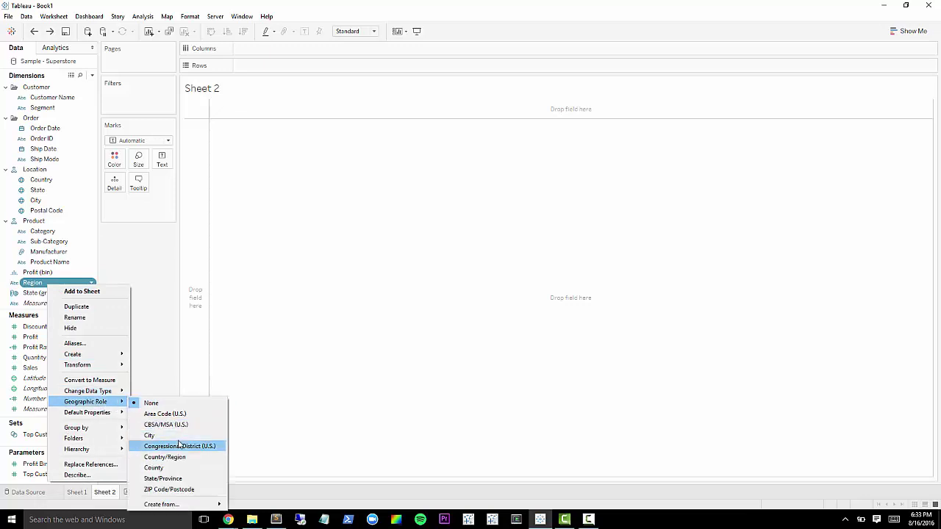
pyautogui.moveTo(193, 505)
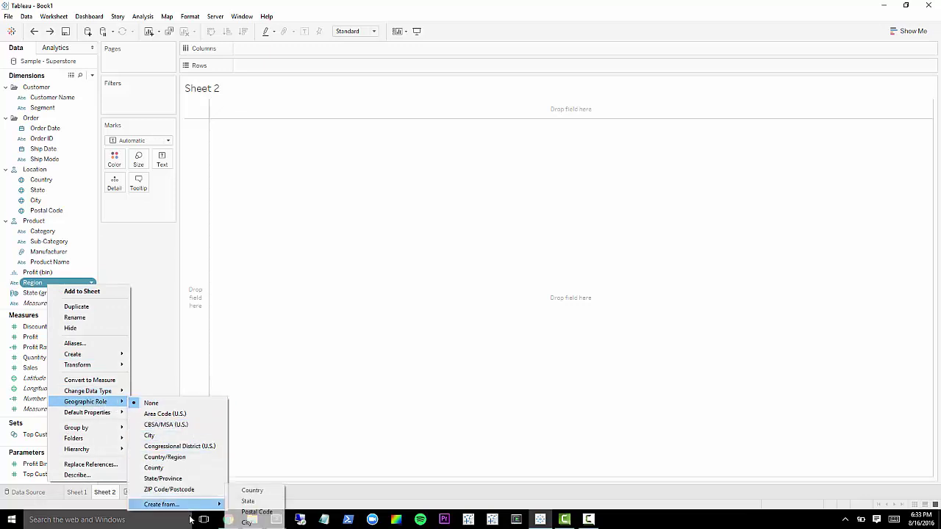
pyautogui.click(248, 502)
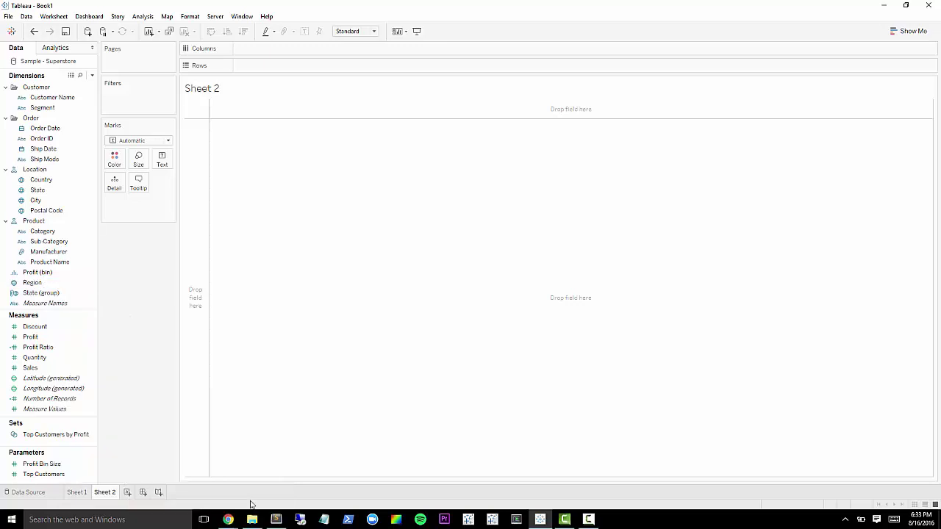
# - Plot Region as a filled map, coloured and labelled by Region, with Profit and Sales added to the labels
pyautogui.doubleClick(33, 283)
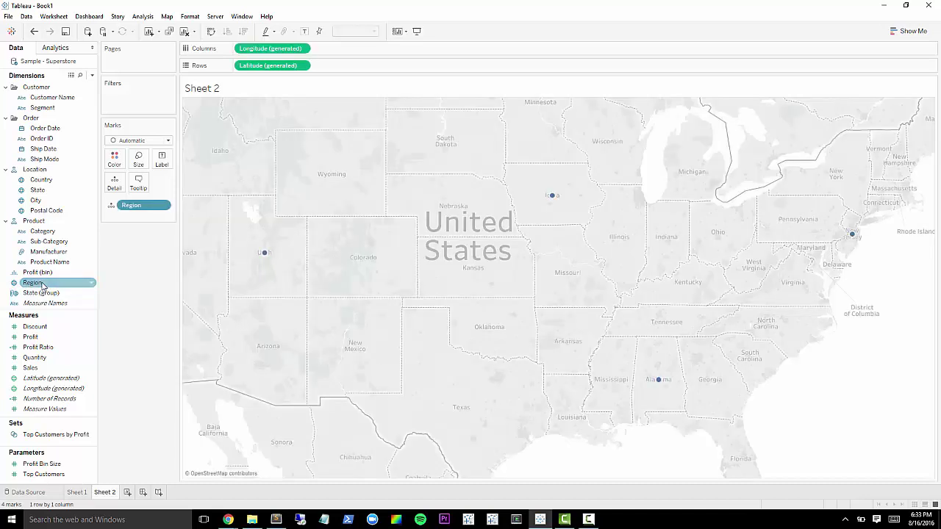
pyautogui.click(165, 143)
pyautogui.click(139, 234)
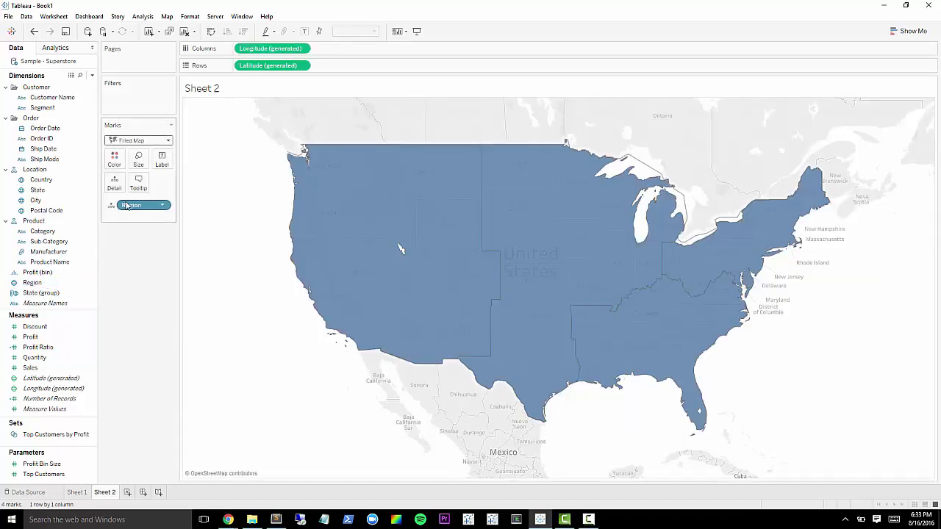
pyautogui.moveTo(135, 208); pyautogui.dragTo(114, 159)
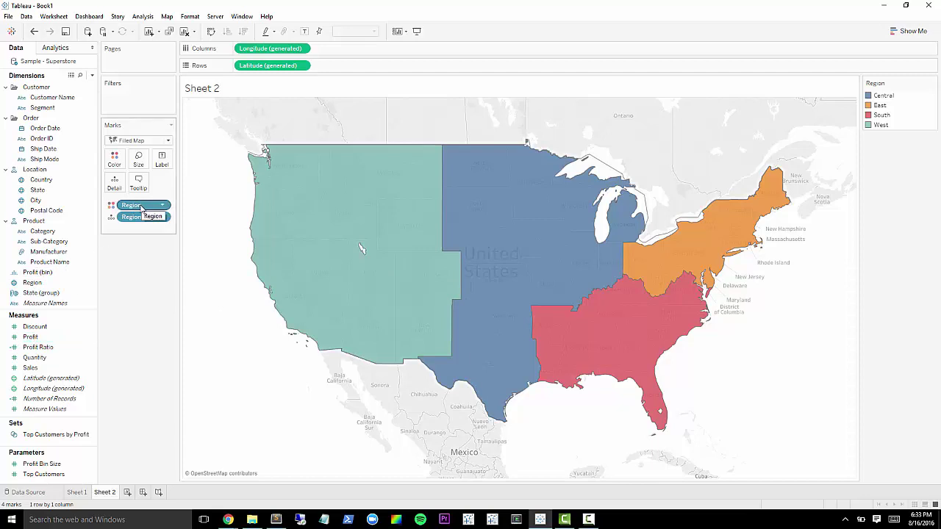
pyautogui.moveTo(138, 208); pyautogui.dragTo(162, 160)
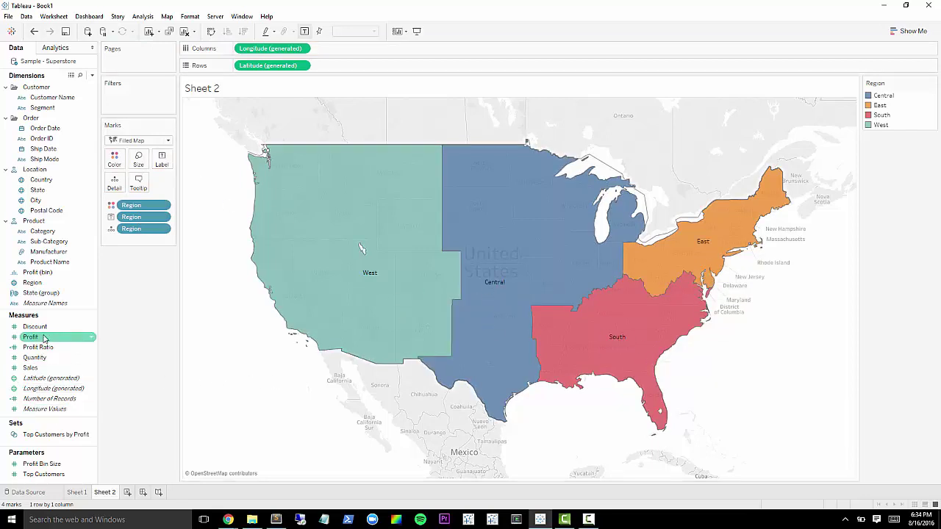
pyautogui.moveTo(30, 337); pyautogui.dragTo(152, 179)
pyautogui.moveTo(30, 367); pyautogui.dragTo(162, 159)
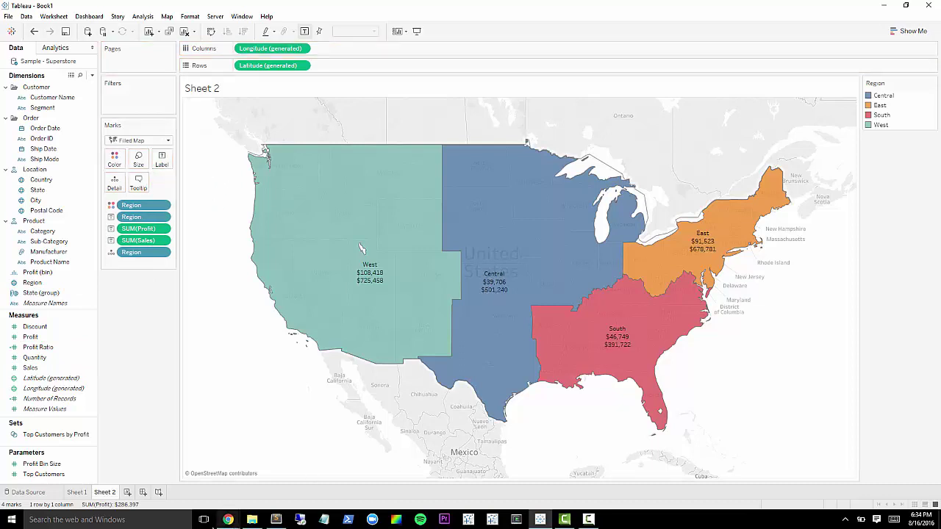
# - On Sheet 3, chart Sales per Customer Name as horizontal Profit-coloured bars sorted descending, then add Dashboard 1
pyautogui.click(126, 492)
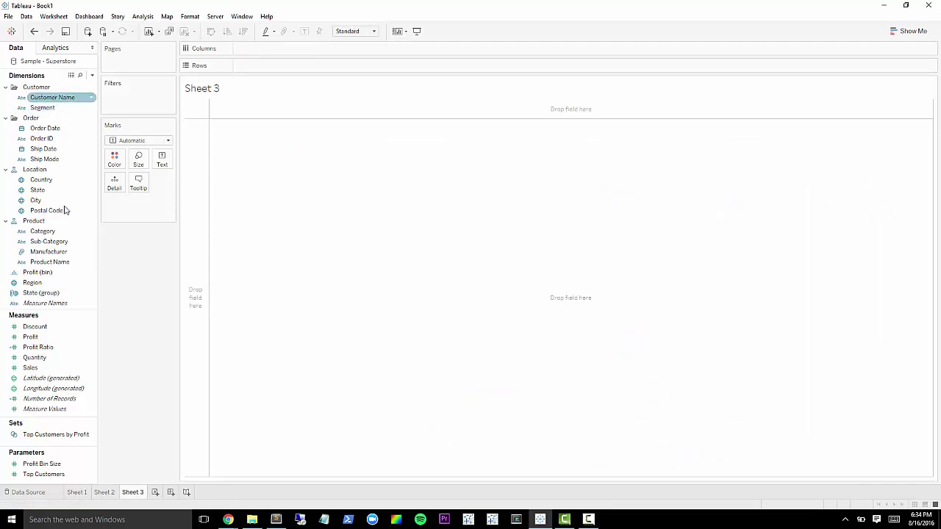
pyautogui.doubleClick(33, 368)
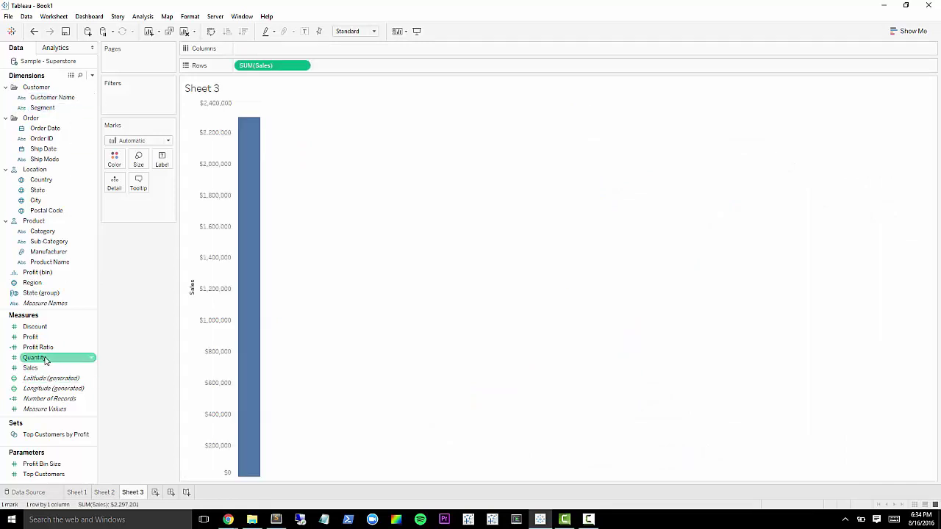
pyautogui.moveTo(33, 336); pyautogui.dragTo(114, 158)
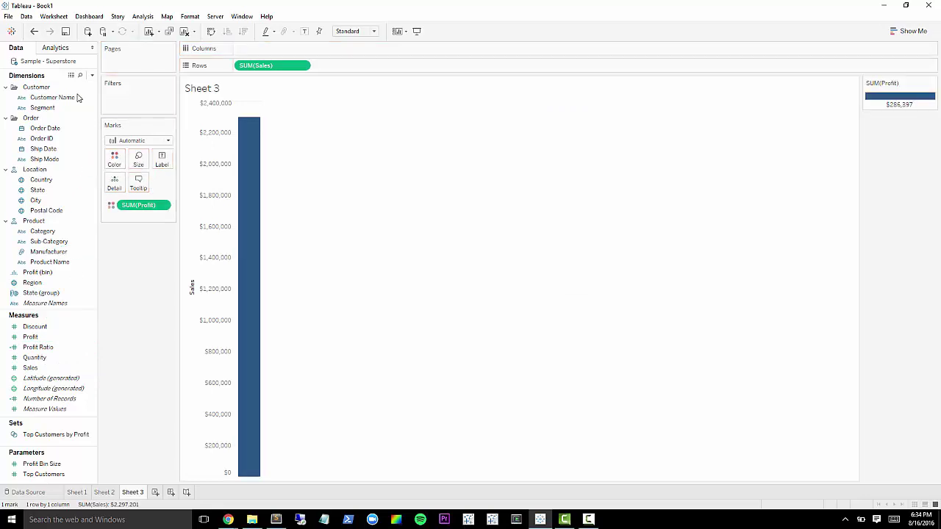
pyautogui.doubleClick(66, 97)
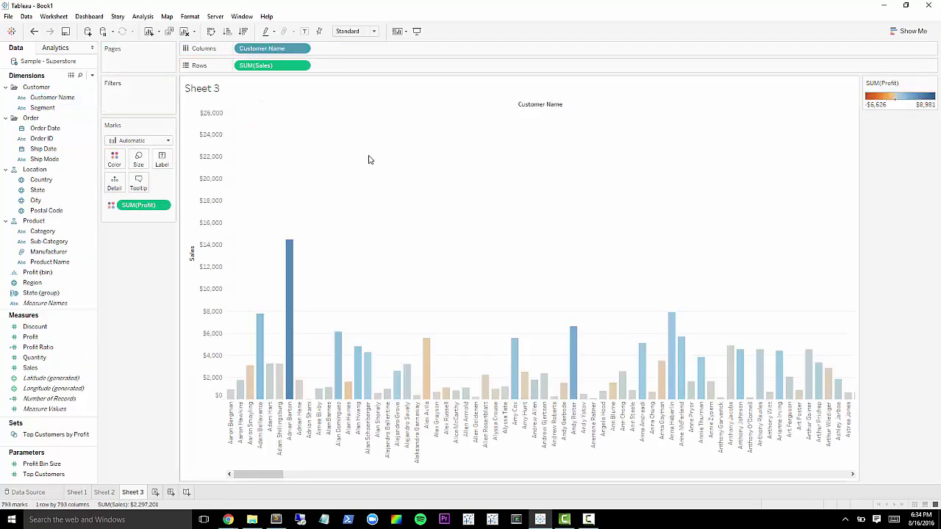
pyautogui.click(228, 32)
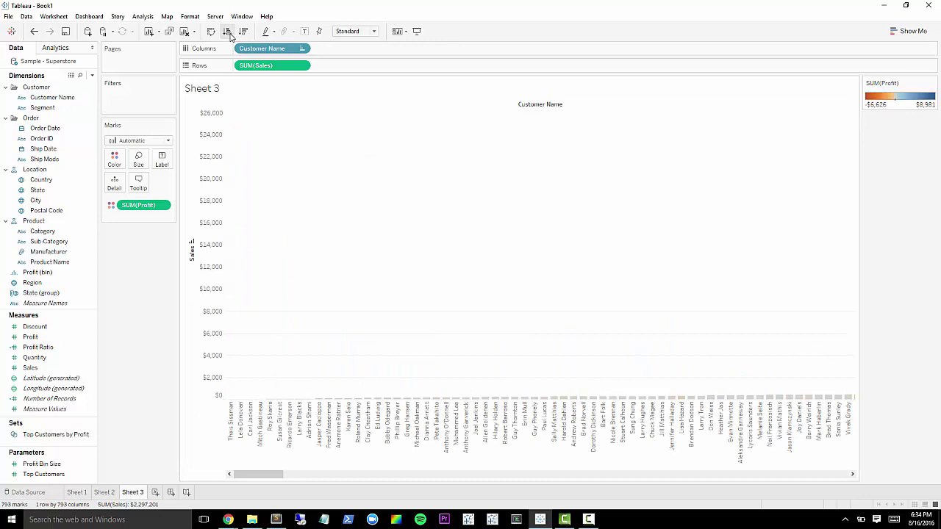
pyautogui.click(228, 33)
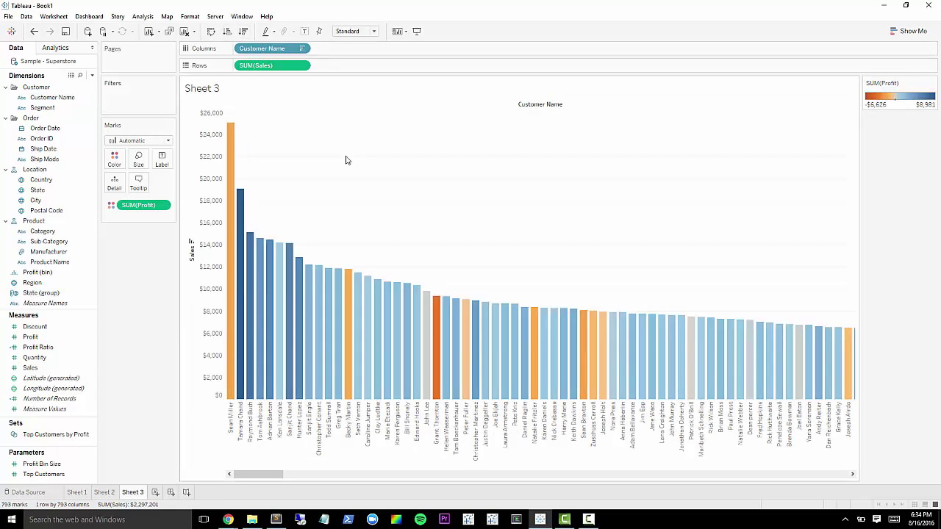
pyautogui.click(211, 31)
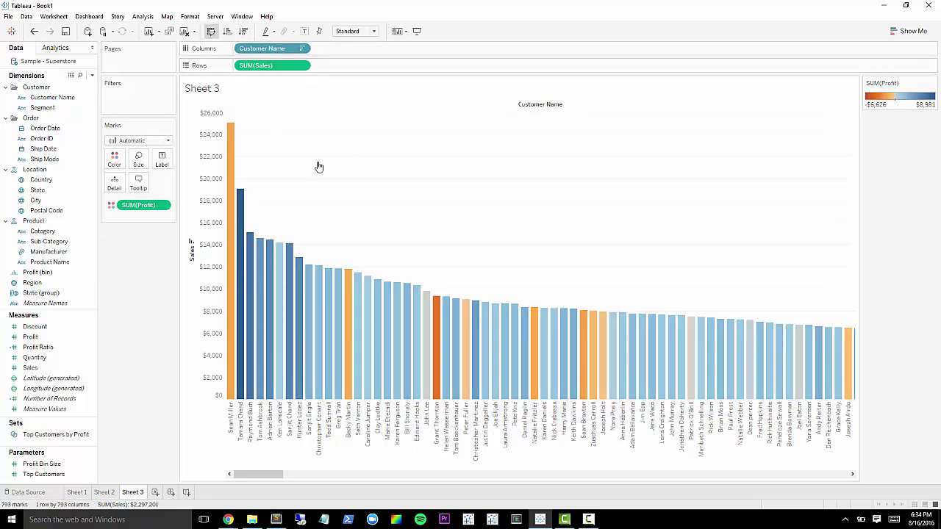
pyautogui.click(170, 491)
# - Place Sheet 2's map and Sheet 3's customer chart on the dashboard and set Size to Automatic
pyautogui.doubleClick(32, 146)
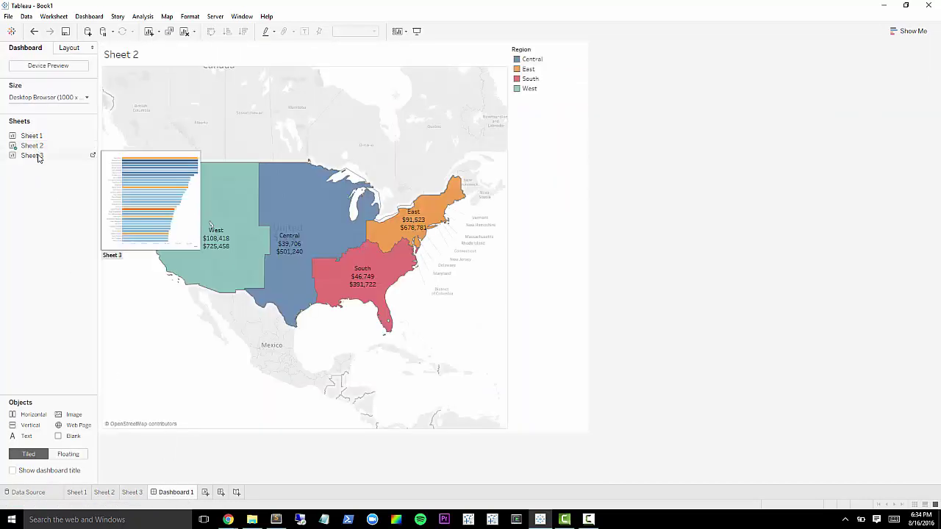
pyautogui.doubleClick(37, 156)
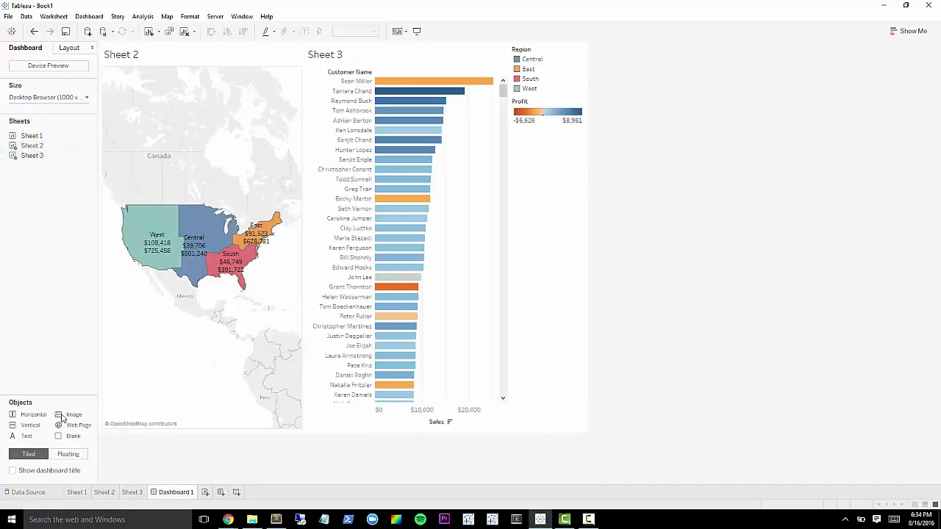
pyautogui.click(64, 97)
pyautogui.click(61, 114)
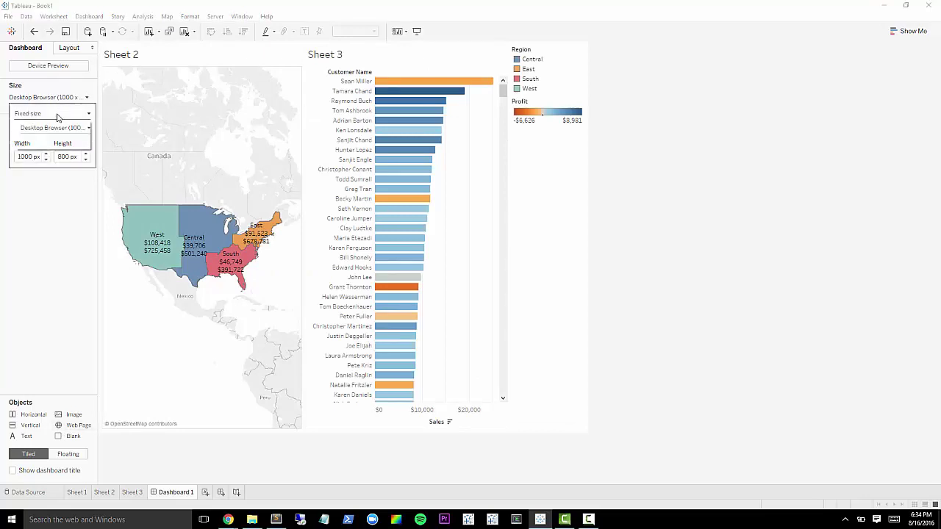
pyautogui.click(48, 131)
# - Add a Filter dashboard action, Filter 1, linking the map to the customer chart
pyautogui.click(89, 17)
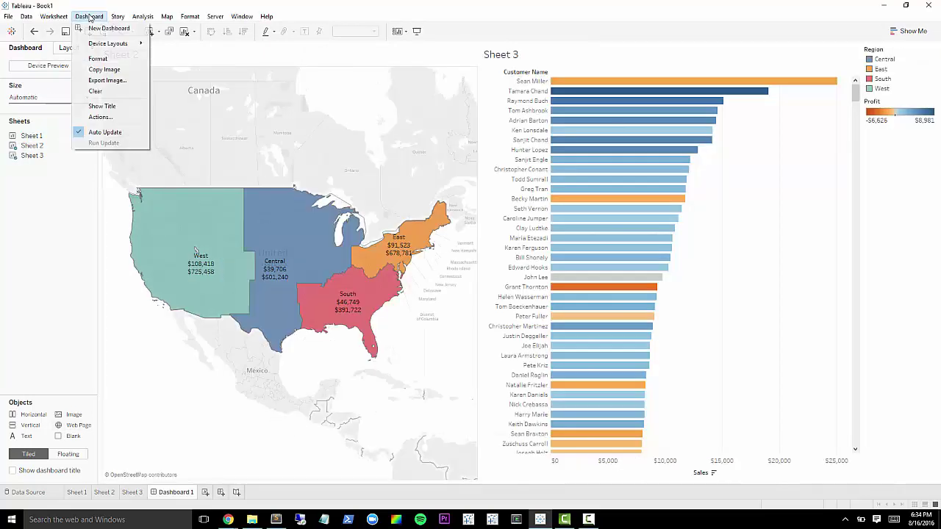
pyautogui.click(110, 117)
pyautogui.click(360, 305)
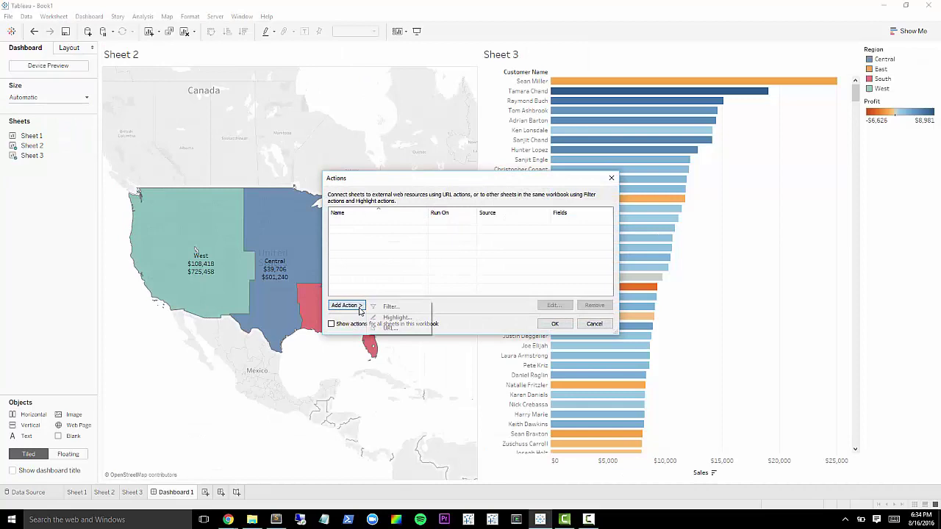
pyautogui.click(396, 311)
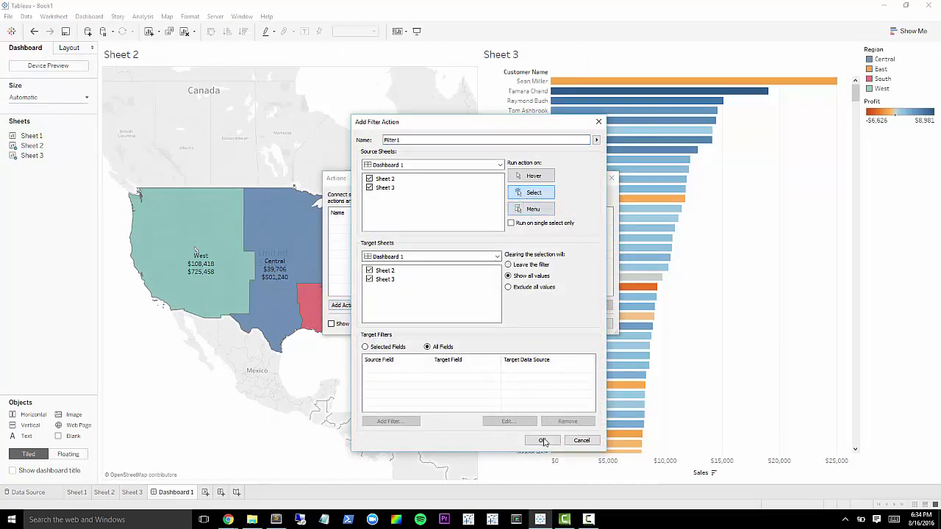
pyautogui.click(542, 440)
pyautogui.click(558, 321)
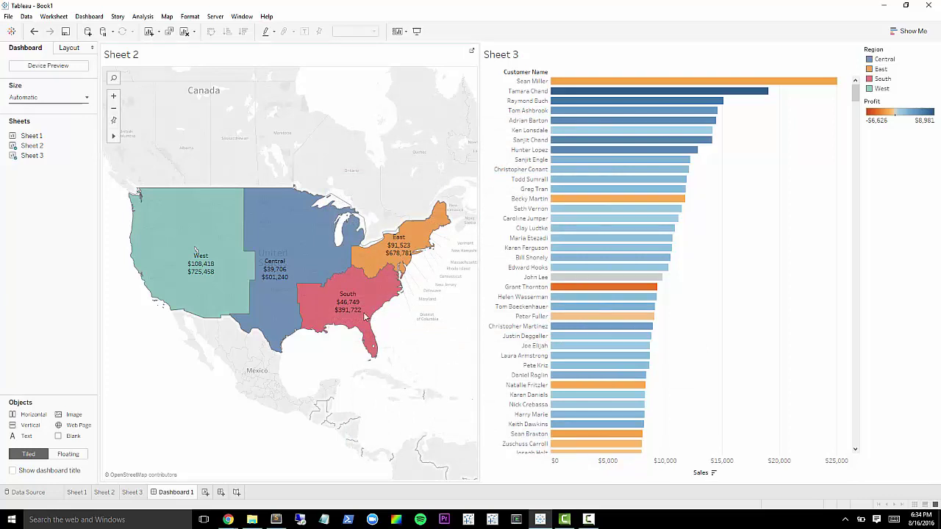
pyautogui.moveTo(230, 258)
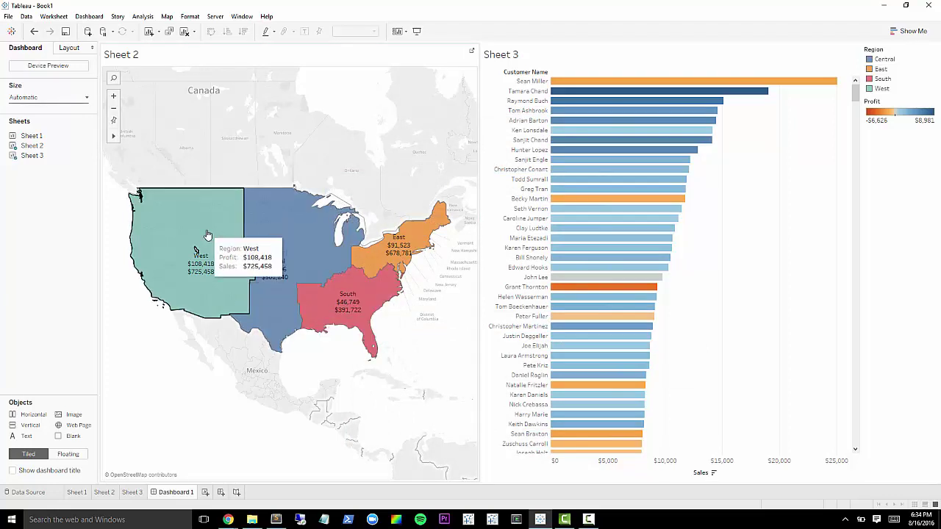
pyautogui.click(208, 233)
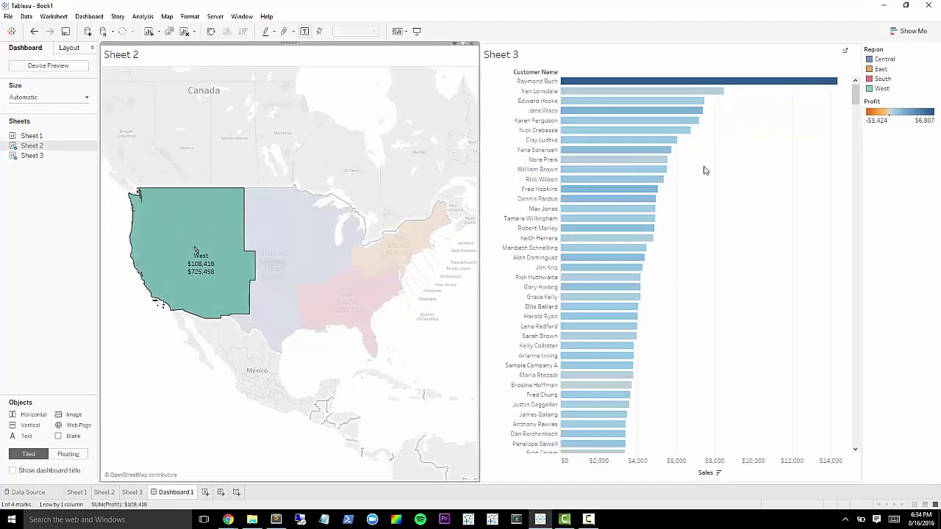
pyautogui.moveTo(168, 245)
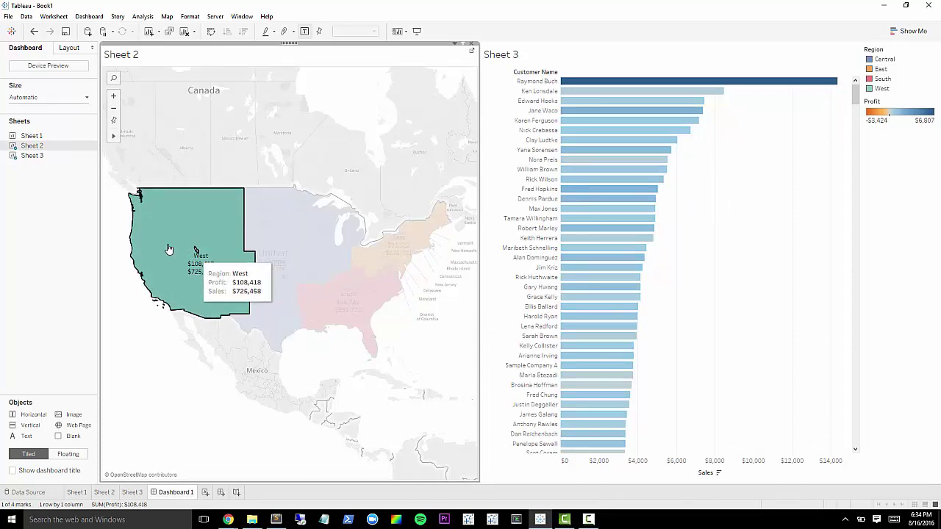
pyautogui.click(259, 253)
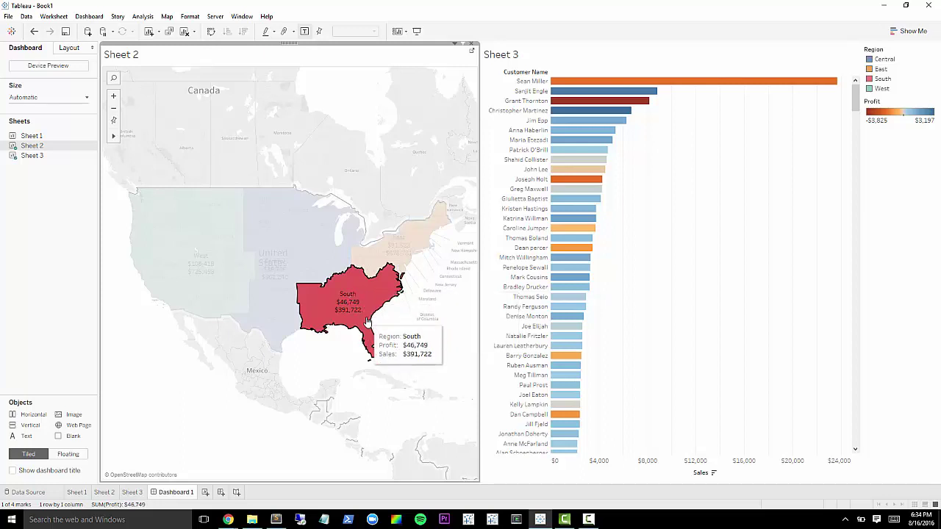
pyautogui.click(147, 351)
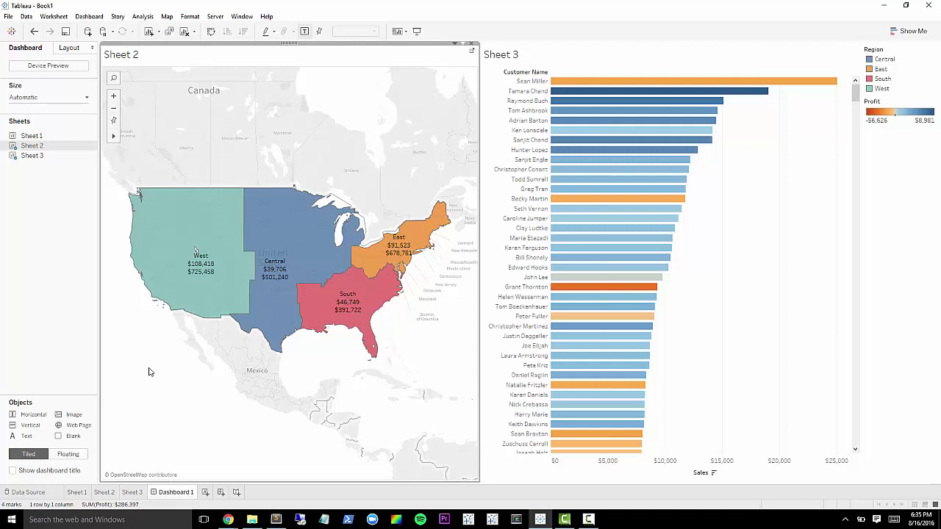
pyautogui.moveTo(214, 297)
pyautogui.moveTo(363, 319)
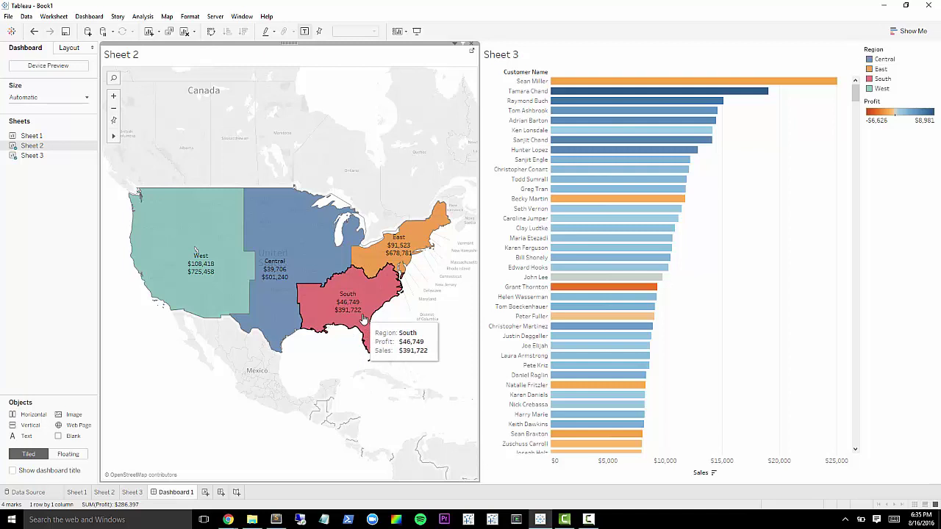